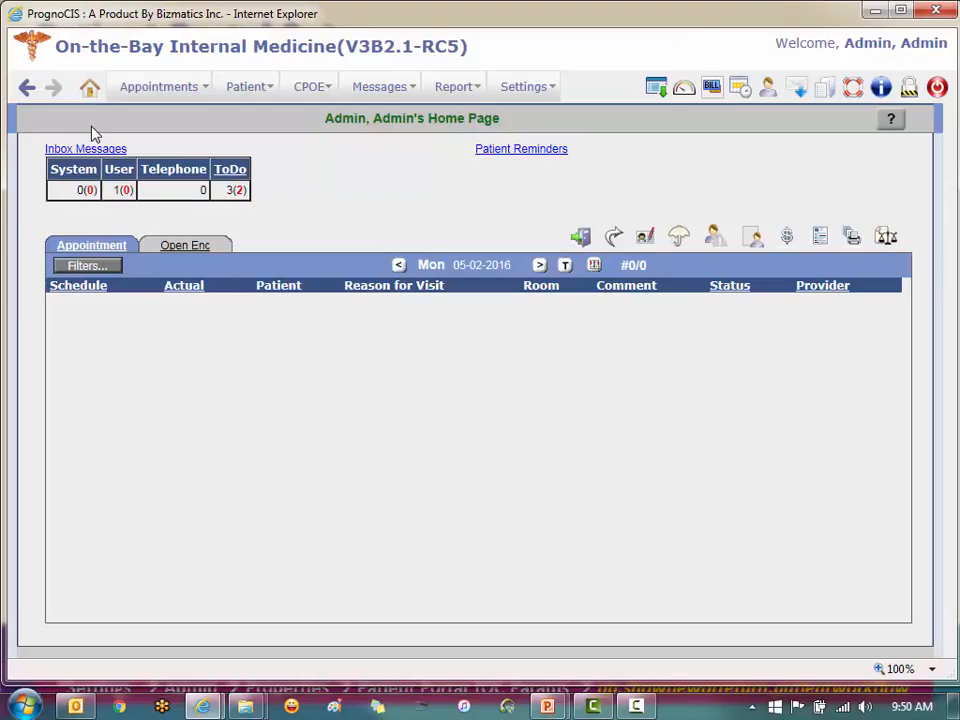
Open the admin Properties list in the configuration settings and filter it by the name "portal".
mouse_move(546, 102)
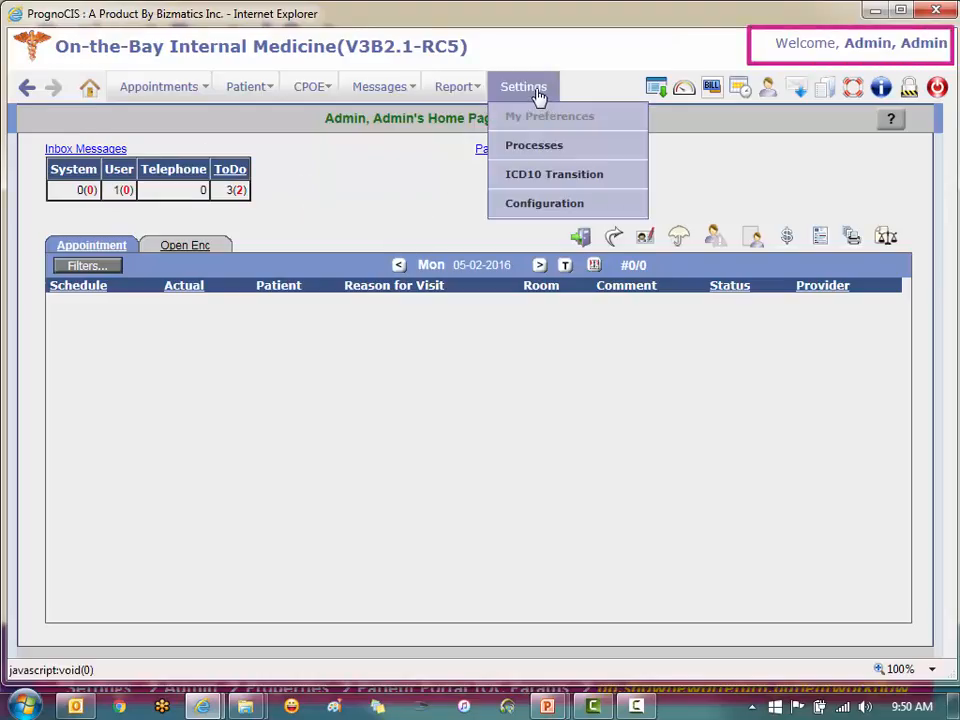
left_click(608, 211)
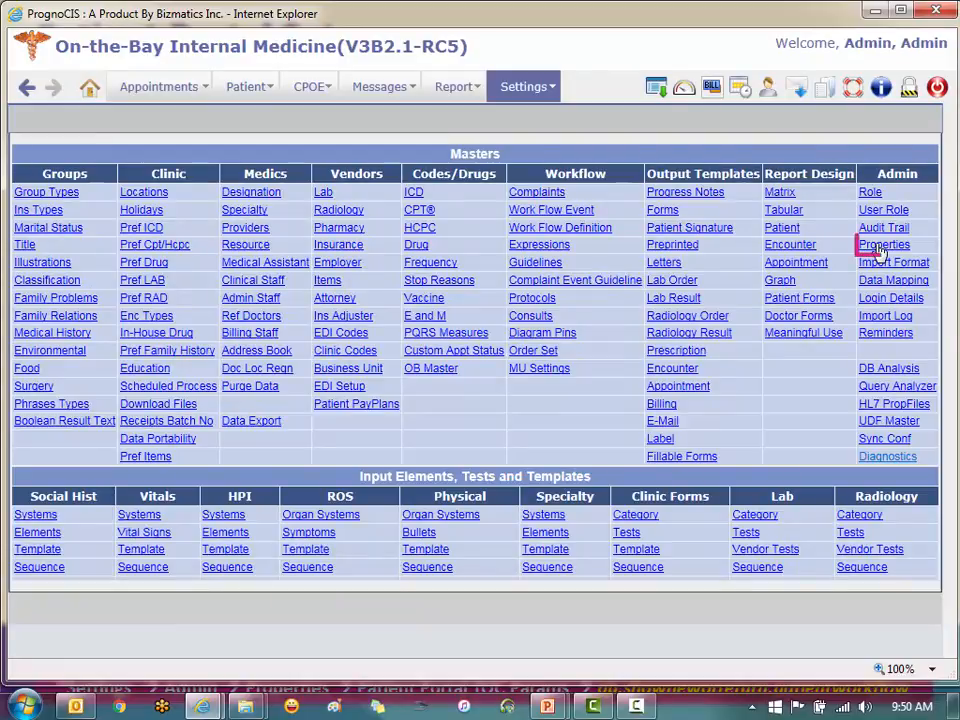
left_click(882, 246)
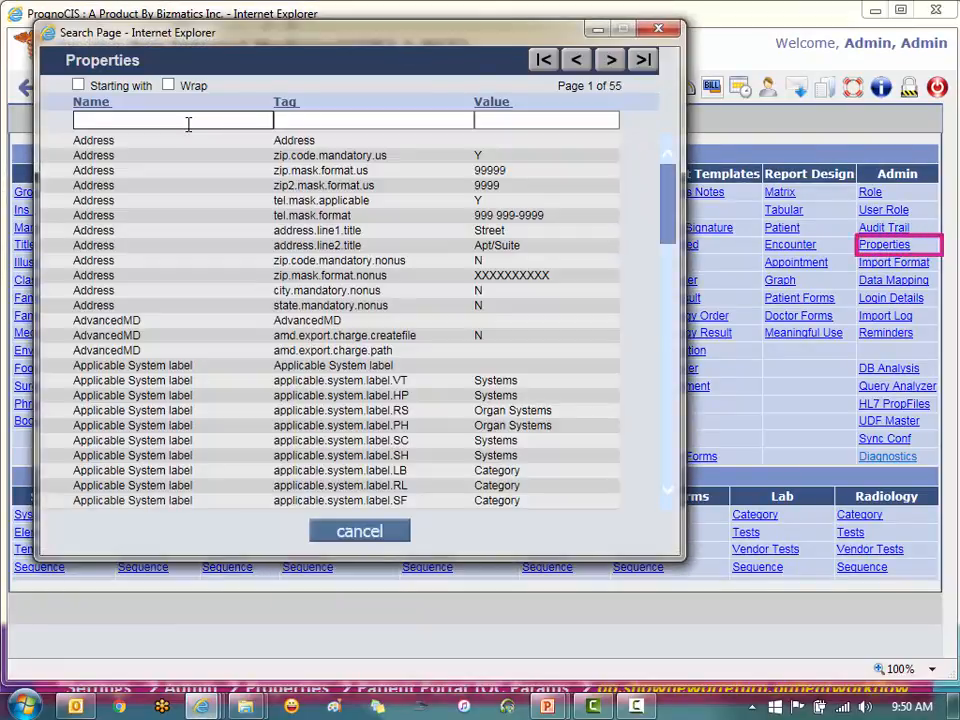
left_click(188, 123)
type("portal")
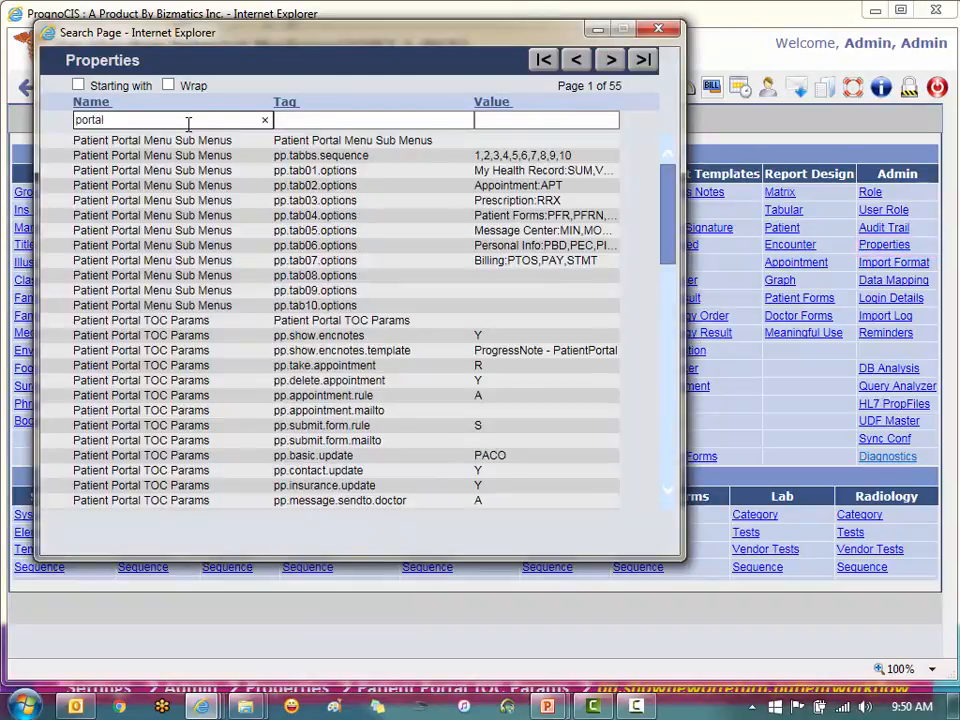
Look through the portal property groups and open the Patient Portal Menu Sub Menus properties.
left_click_drag(671, 224, 671, 348)
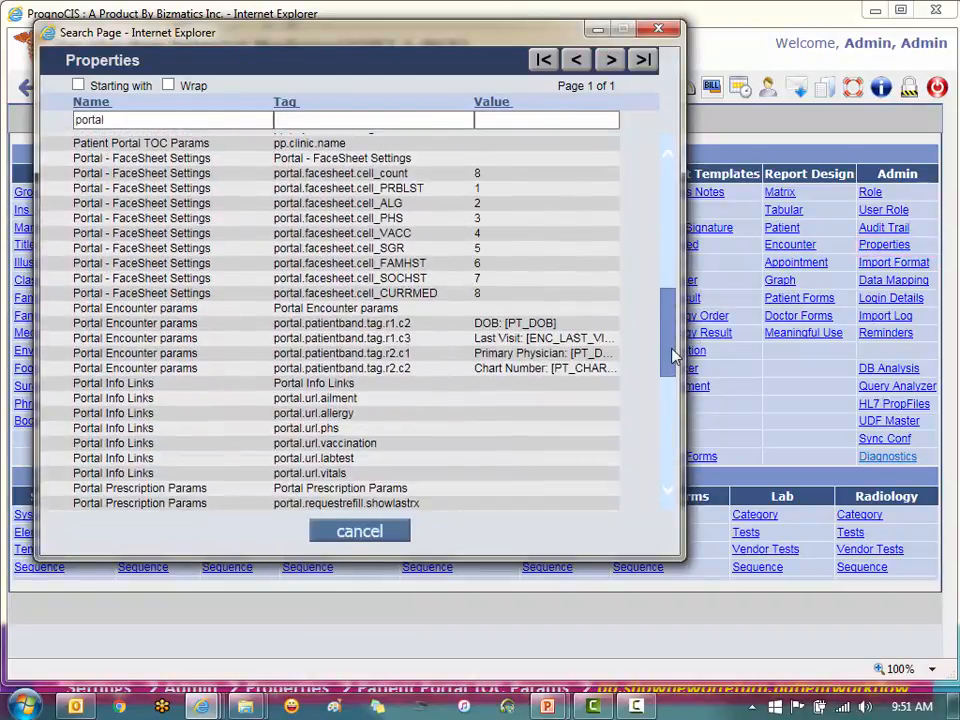
left_click(164, 315)
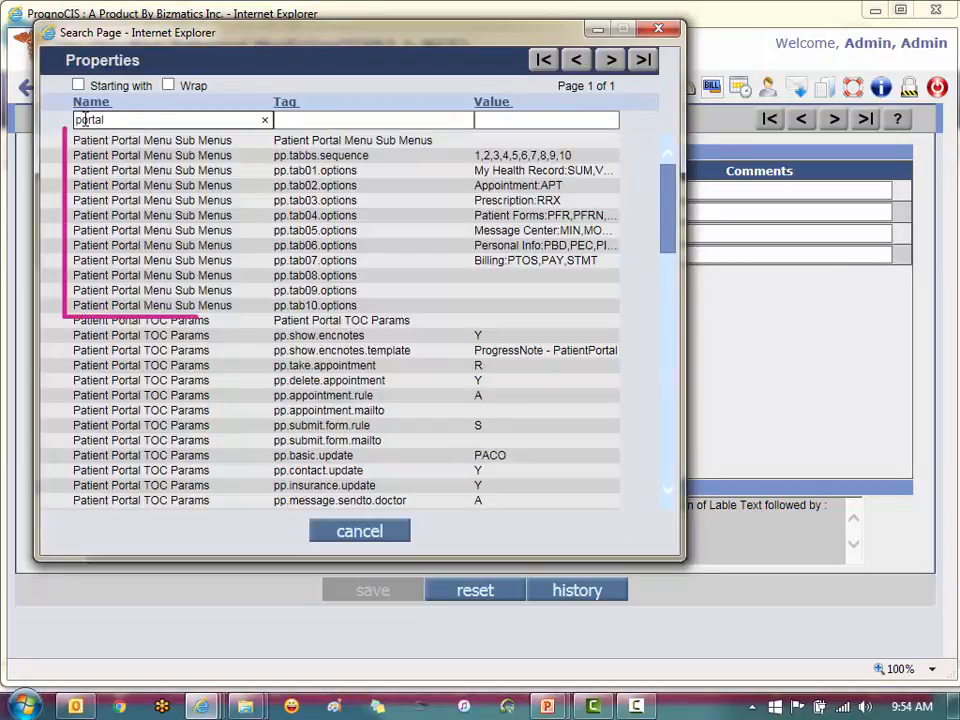
left_click(190, 162)
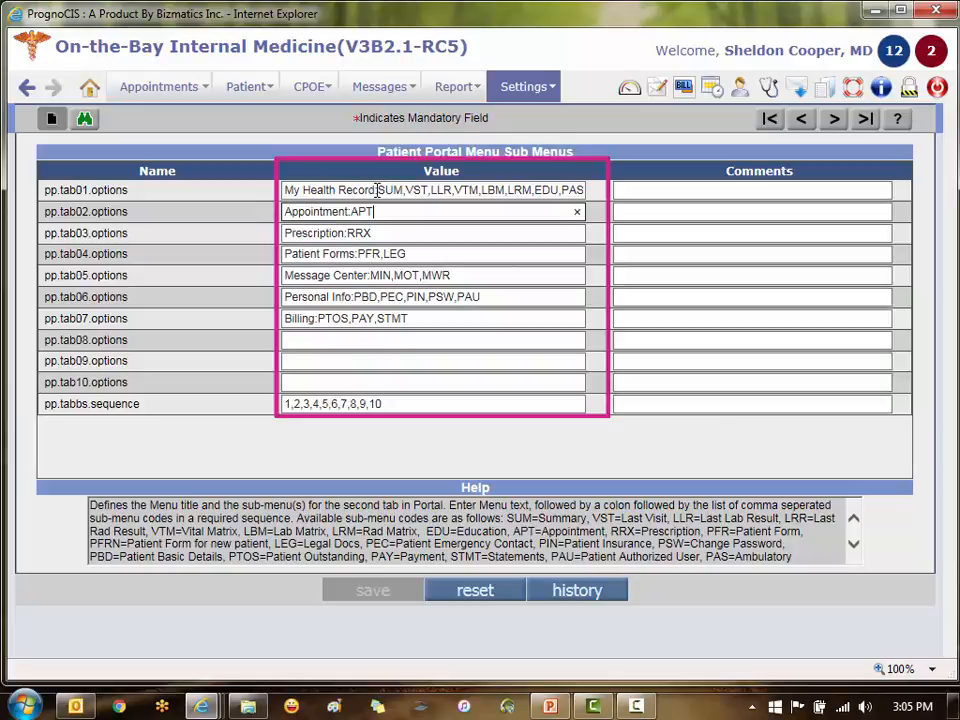
Examine the menu labels before the colon and the sub-menu codes after it in the portal tab option values.
left_click_drag(370, 190, 285, 190)
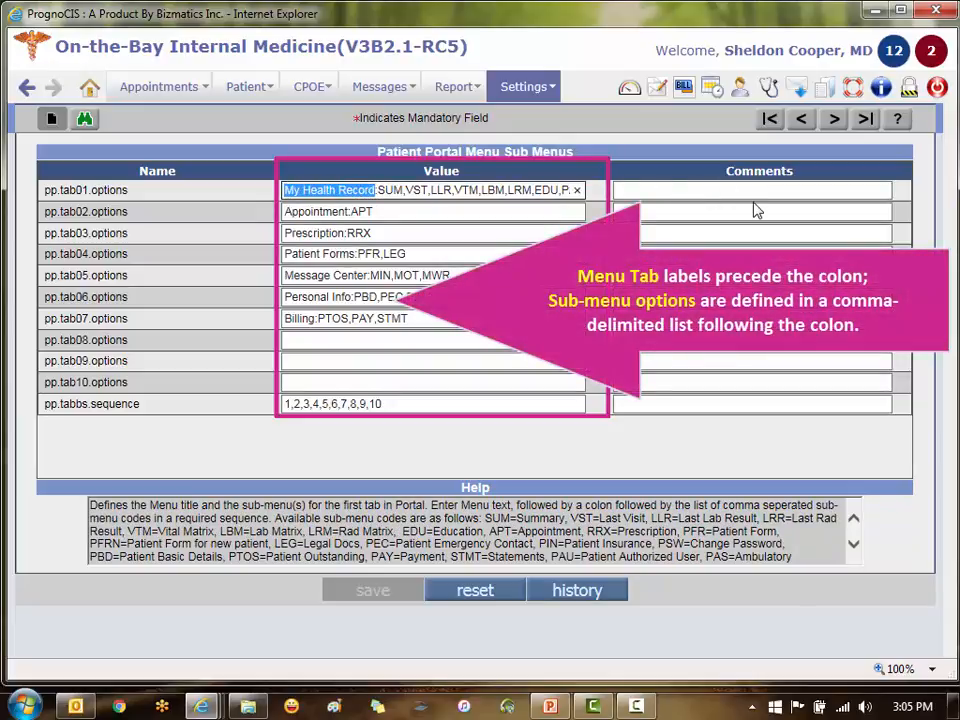
double_click(349, 212)
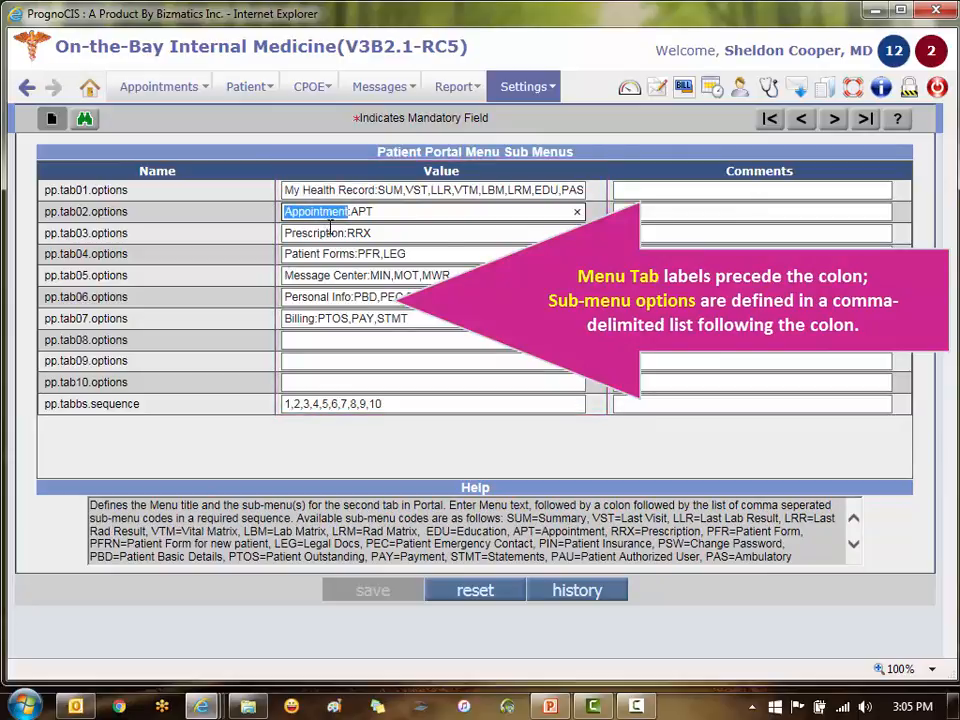
left_click_drag(349, 232, 300, 250)
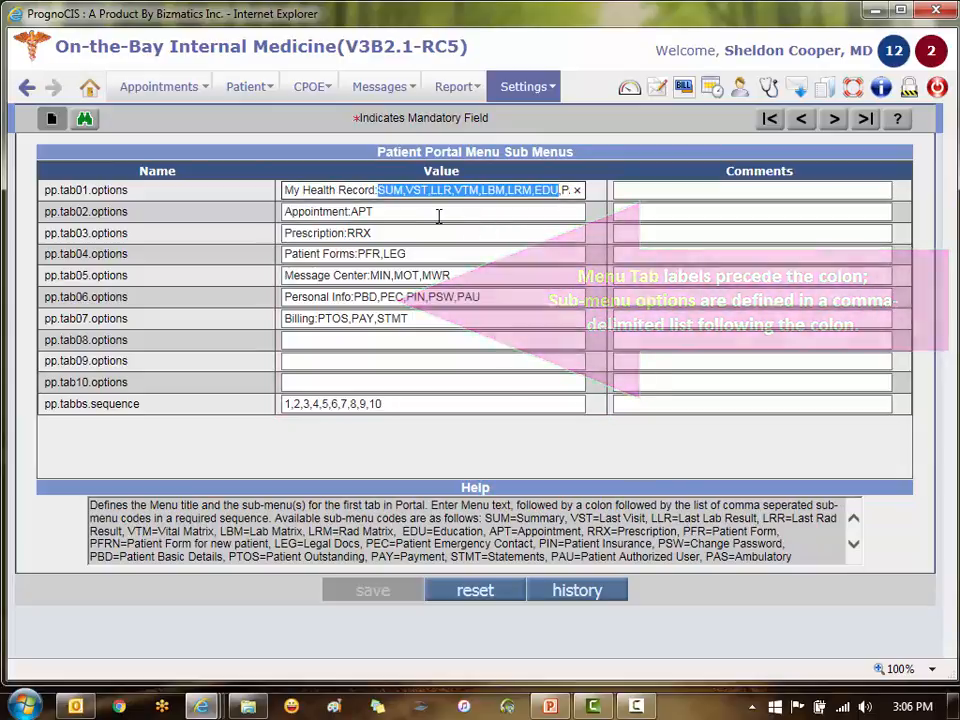
left_click(398, 208)
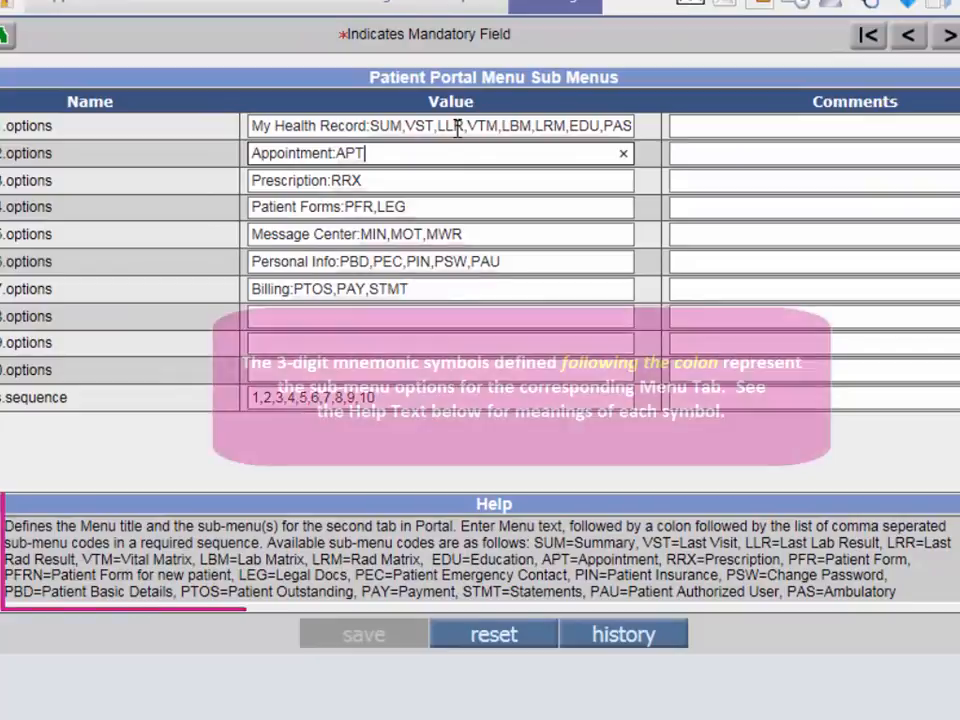
left_click(456, 127)
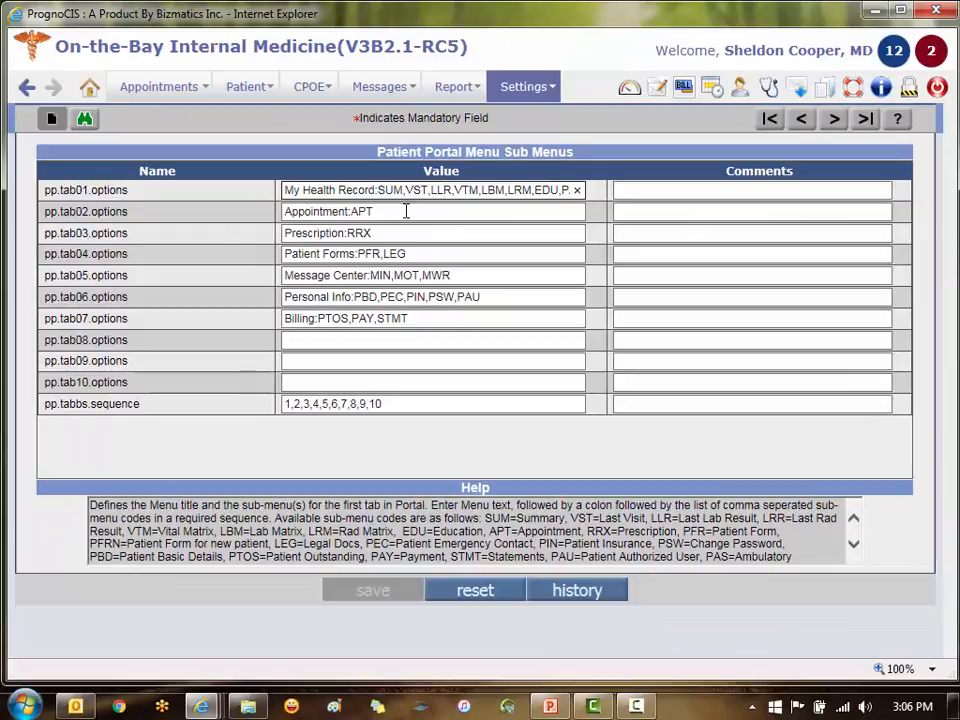
Clear the values of pp.tab02.options and pp.tab03.options to remove the Appointment and Prescription tabs from the portal.
left_click(406, 211)
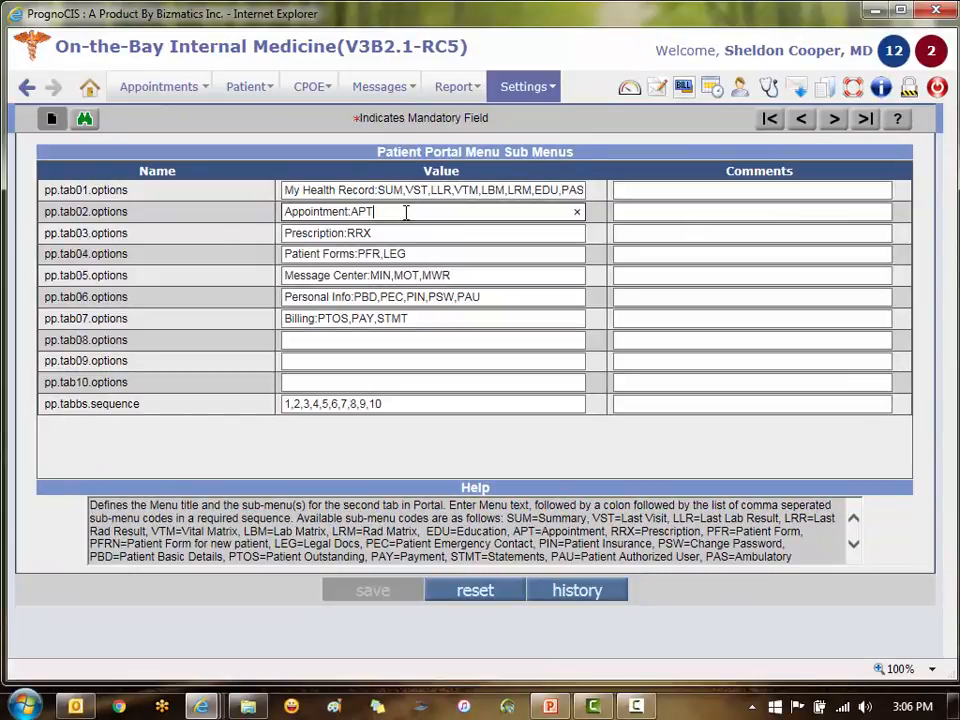
key("ctrl+a")
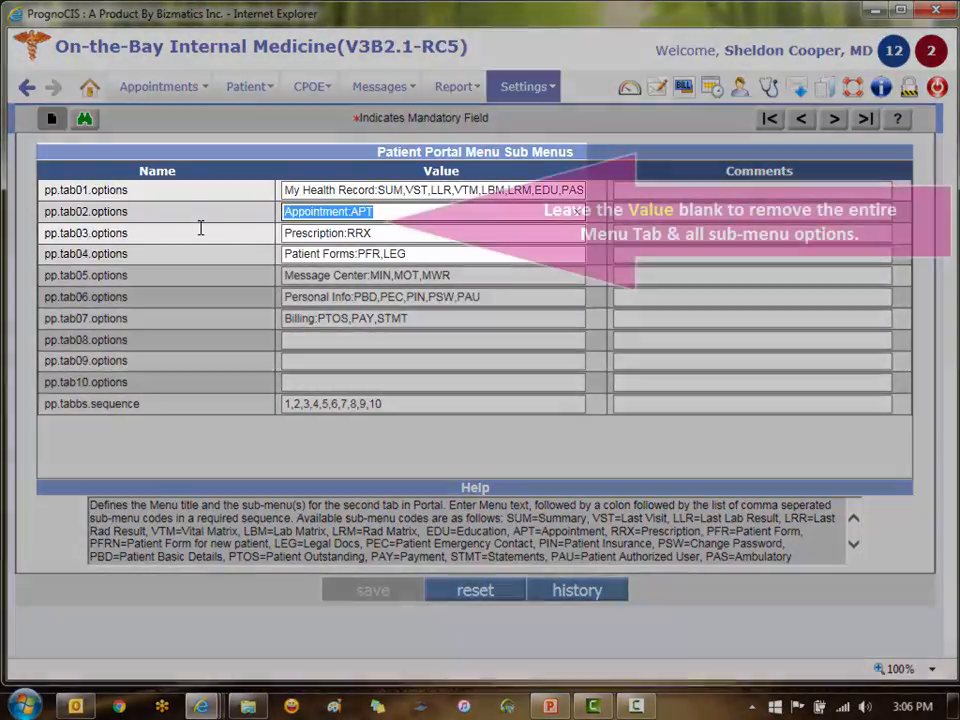
key("BackSpace")
key("Tab")
key("BackSpace")
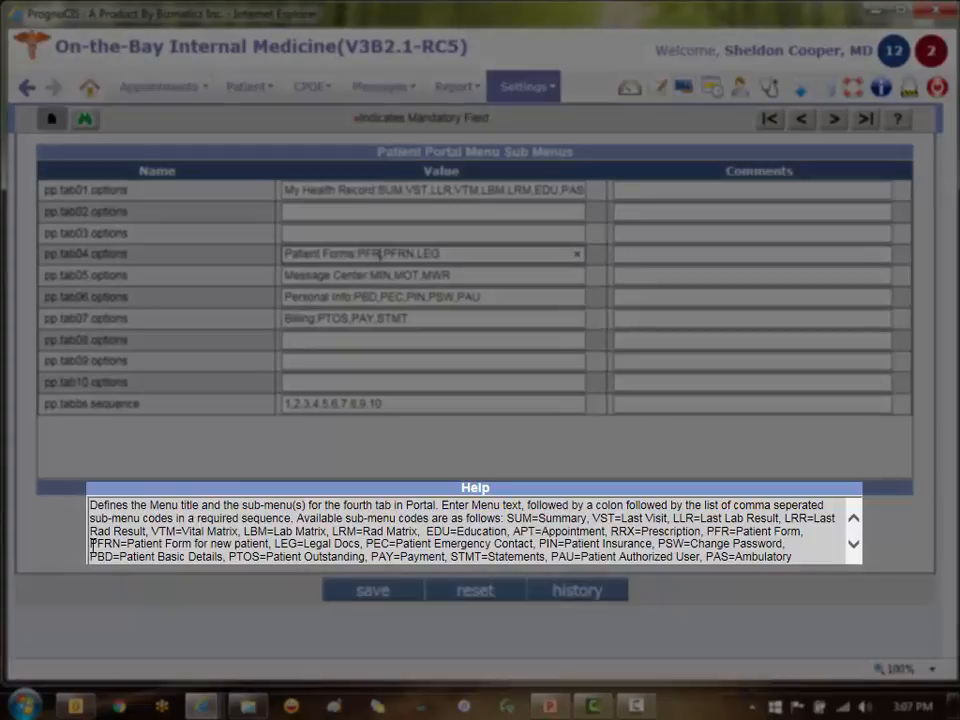
Remove the PFRN code from the Patient Forms value in pp.tab04.options, leaving PFR,LEG, and save the properties.
left_click_drag(91, 543, 265, 541)
left_click(385, 253)
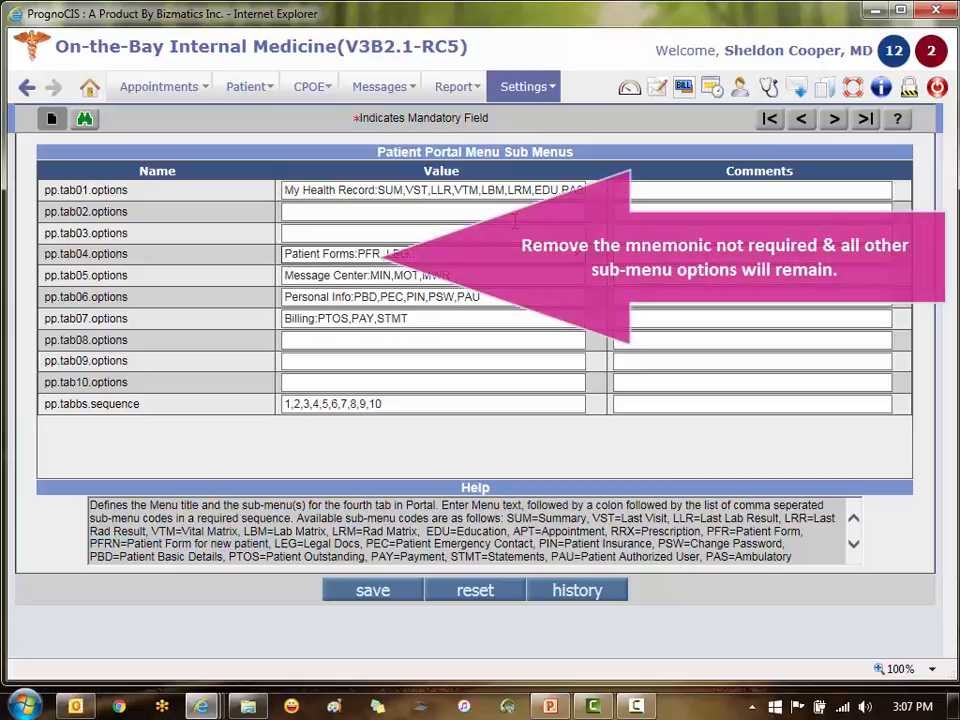
key("Delete")
key("Delete")
key("Delete")
key("Delete")
key("Delete")
left_click(398, 254)
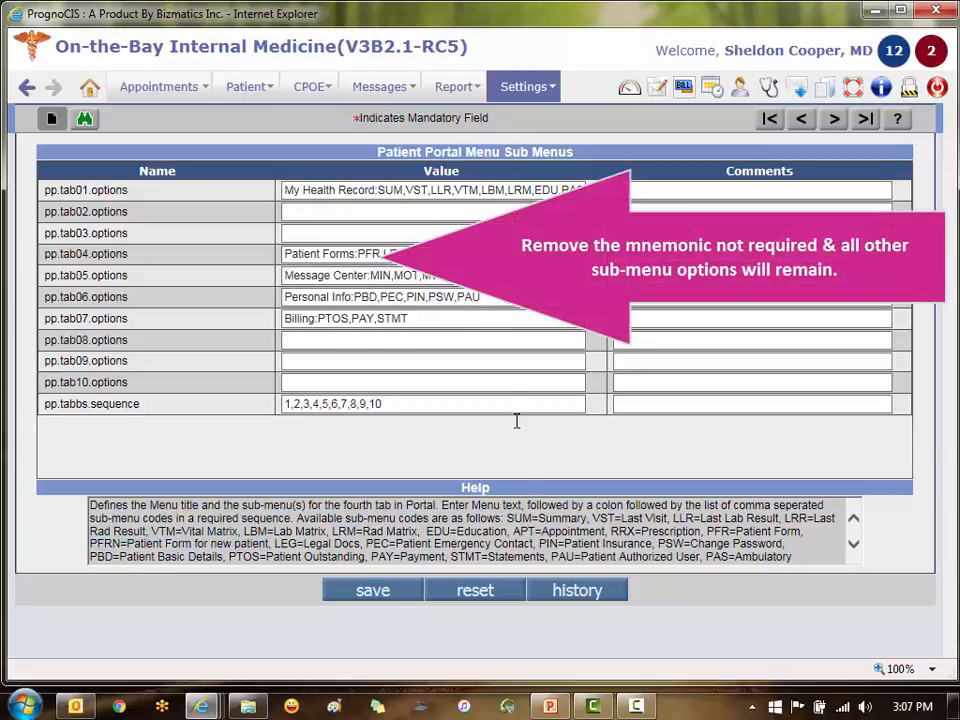
left_click(390, 592)
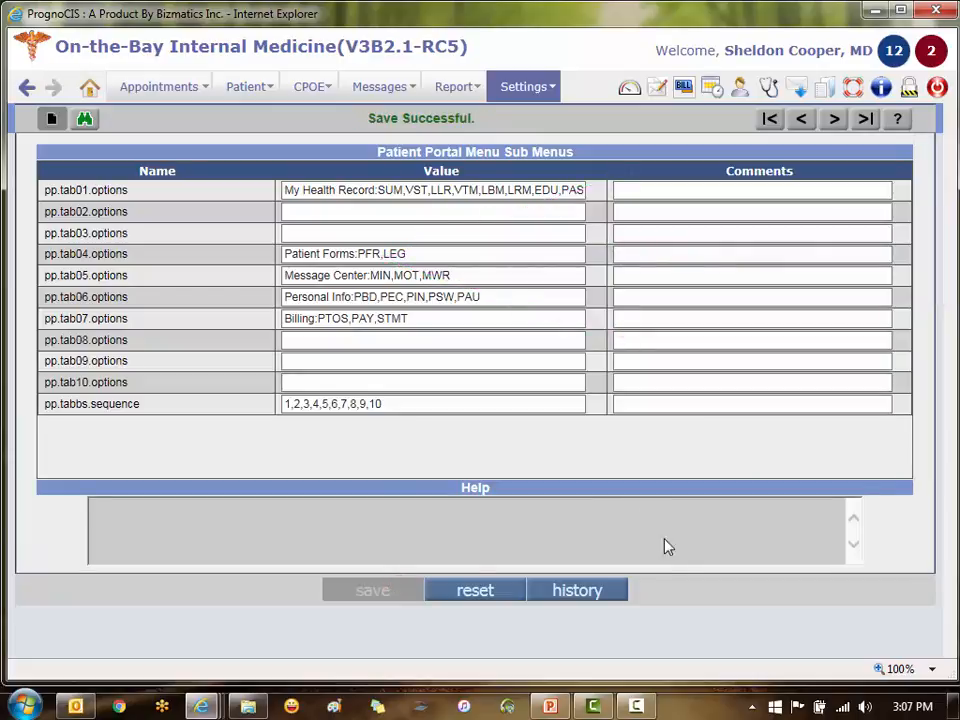
Switch to the Patient Portal, log out and back in as the patient, and check the Patient Forms tab.
left_click(201, 706)
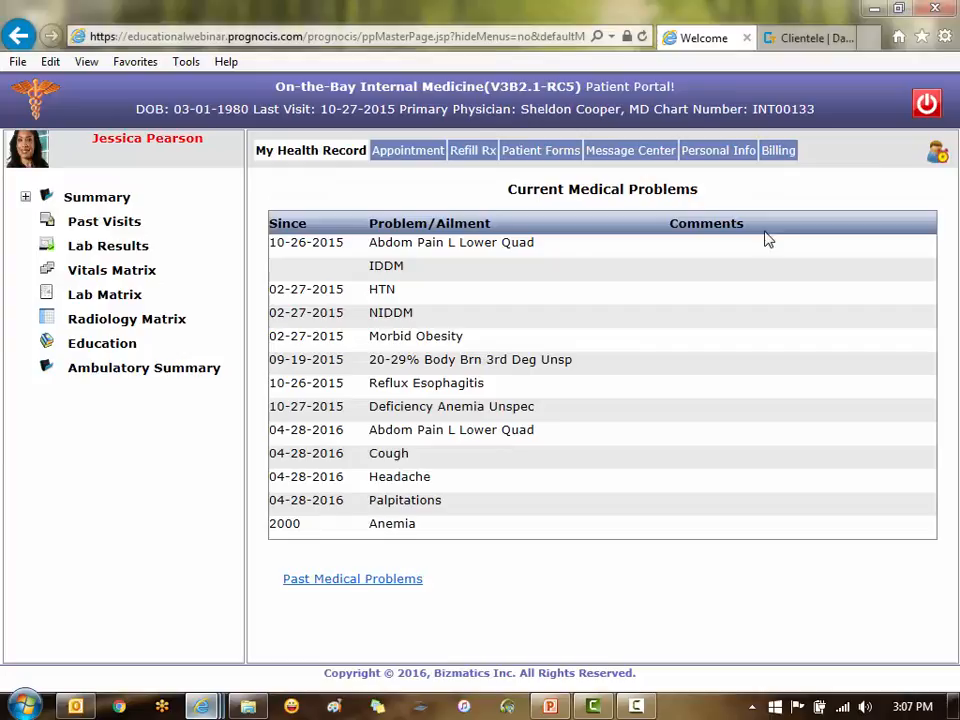
left_click(927, 103)
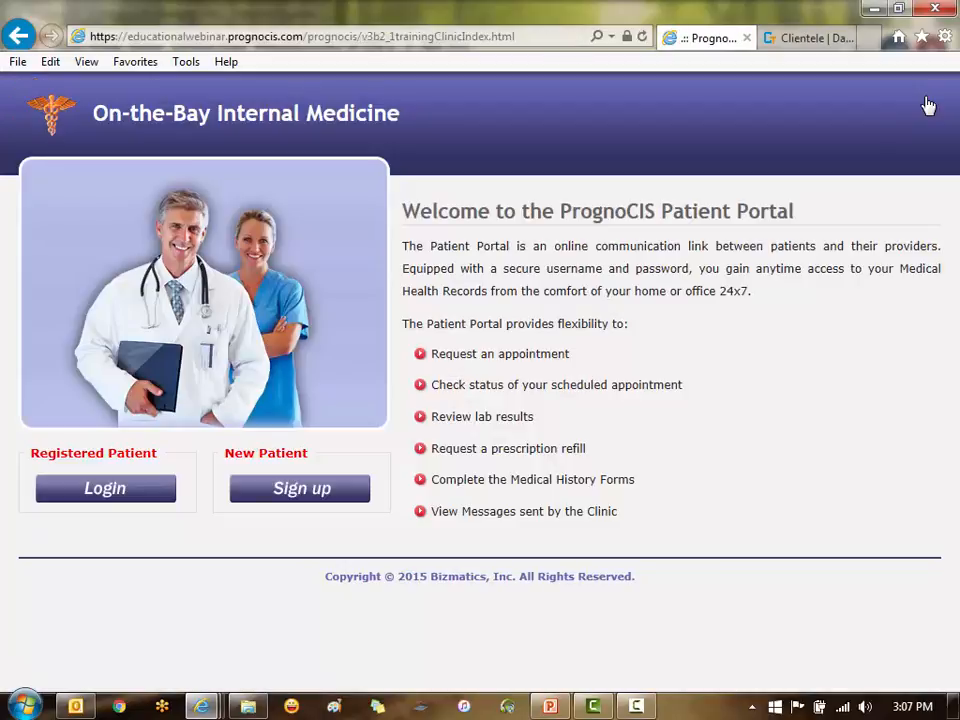
left_click(150, 494)
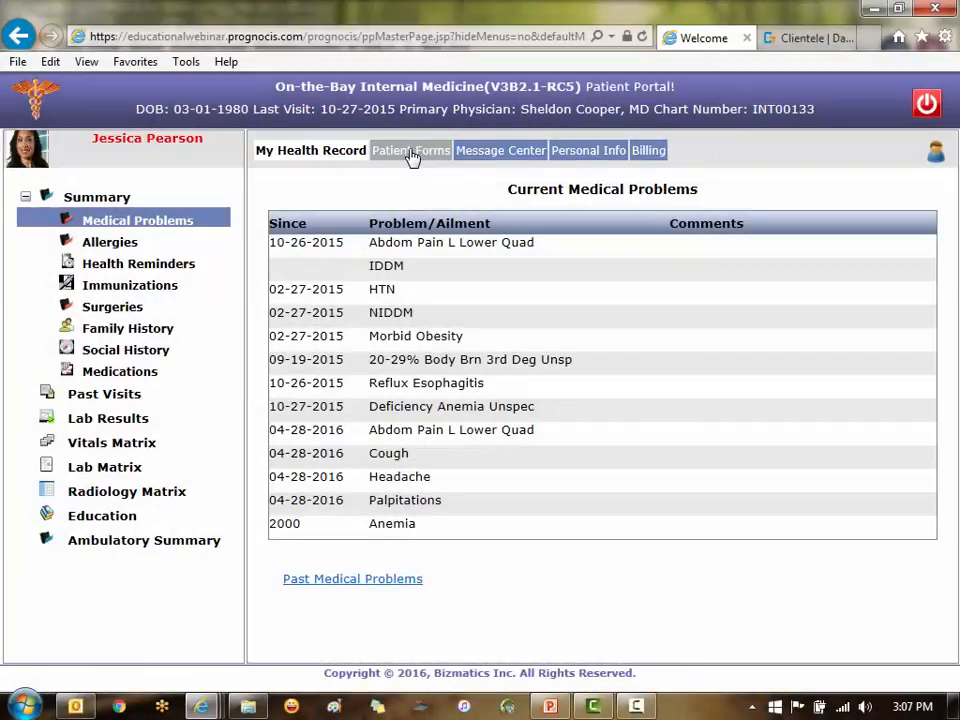
left_click(410, 153)
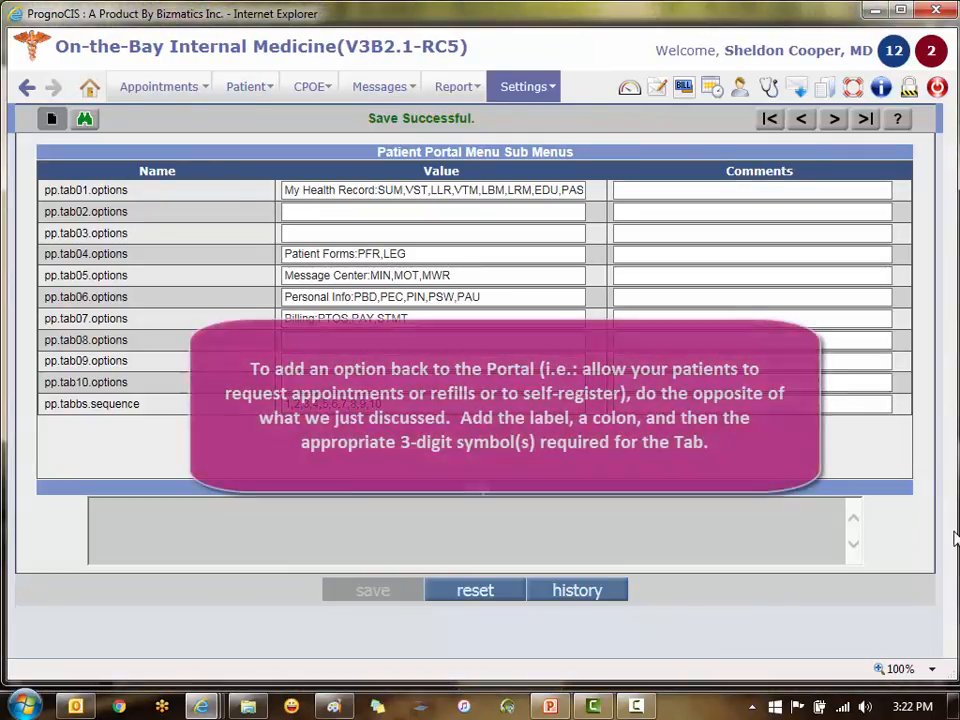
Set pp.tab03.options to "Refill Rx:RRX", add the Appointments tab back in pp.tab02.options, and save the properties.
left_click(299, 231)
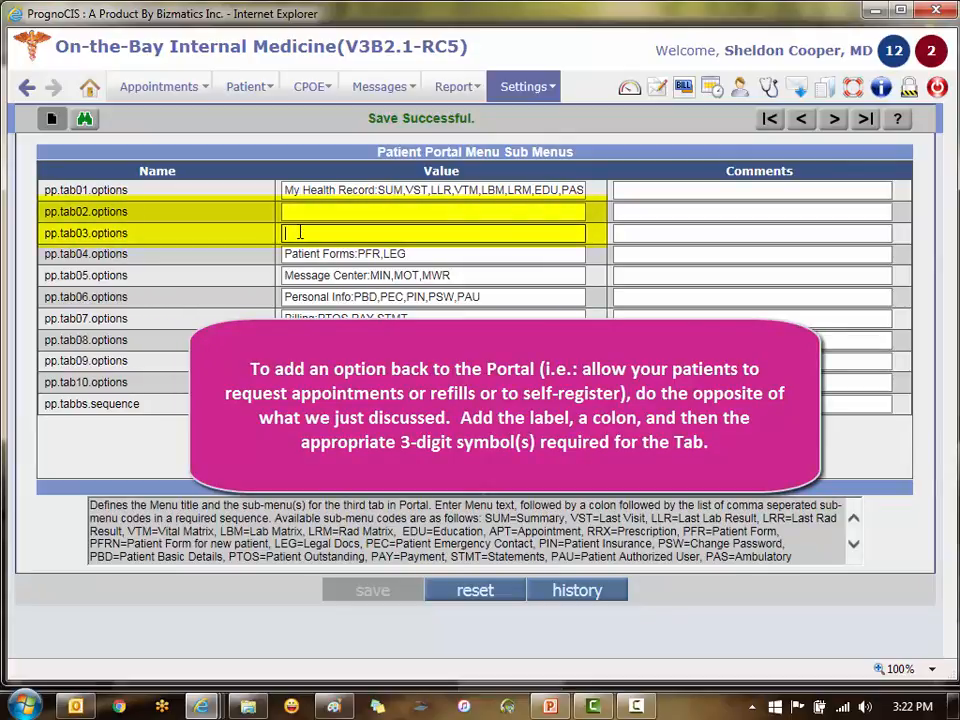
type("Refill Rx:RRX")
key("Tab")
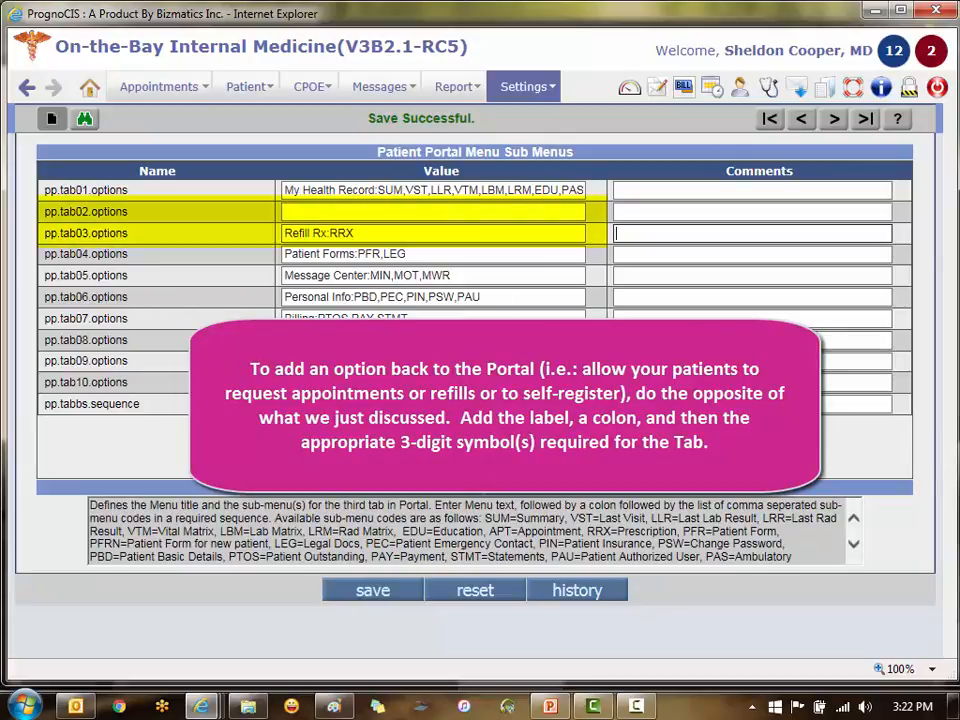
left_click(386, 596)
type("Appo")
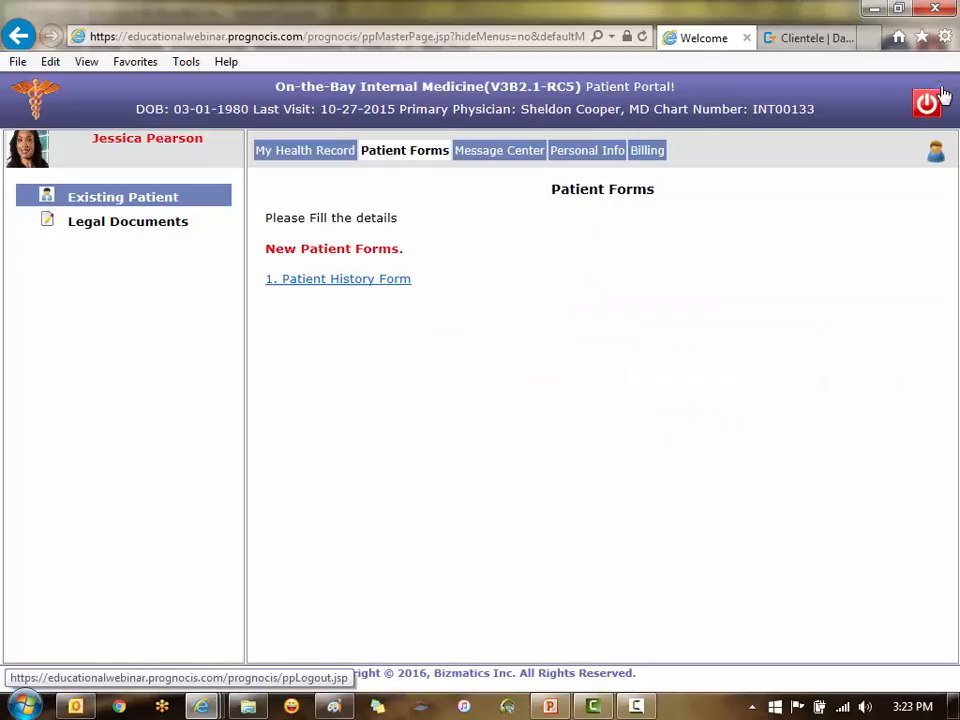
Log out of the Patient Portal and back in as the patient, and check the Refill Rx and Appointments tabs.
left_click(938, 92)
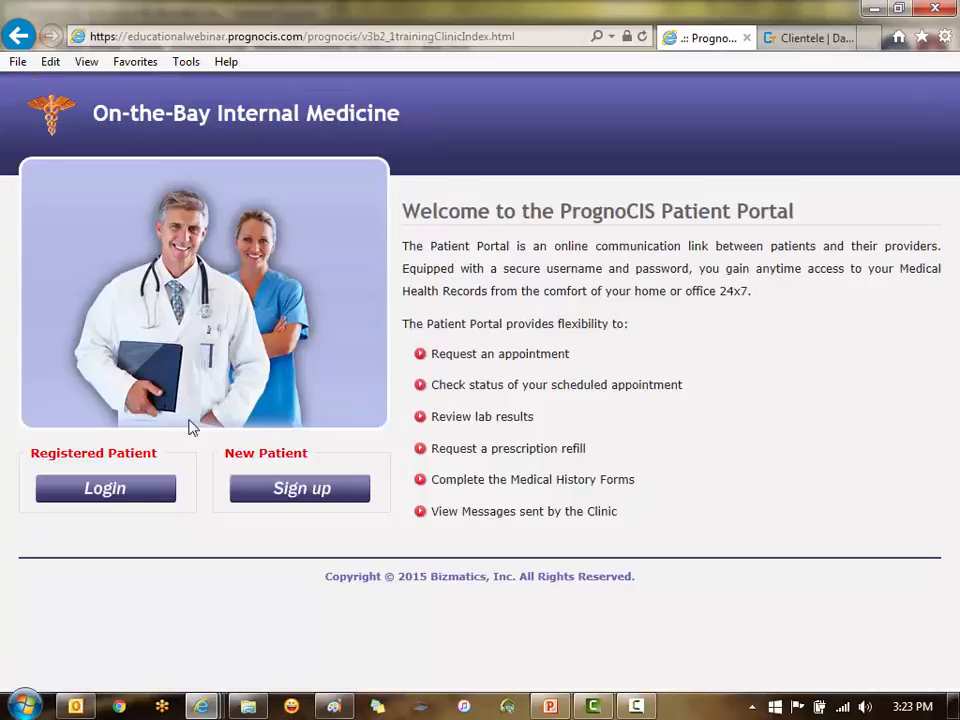
left_click(122, 491)
key("Return")
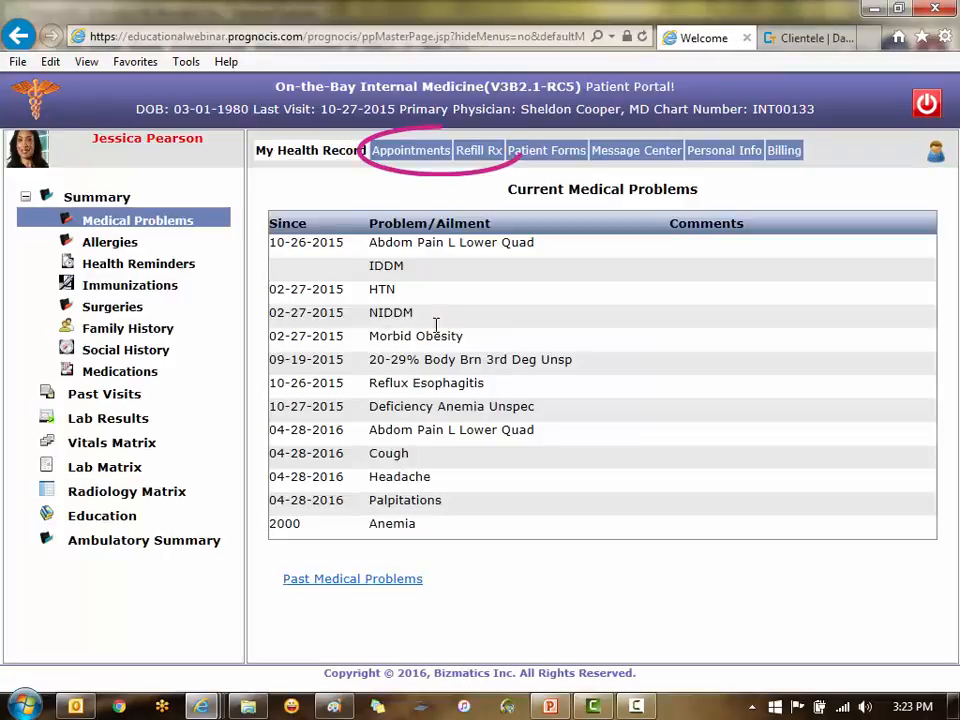
left_click(478, 152)
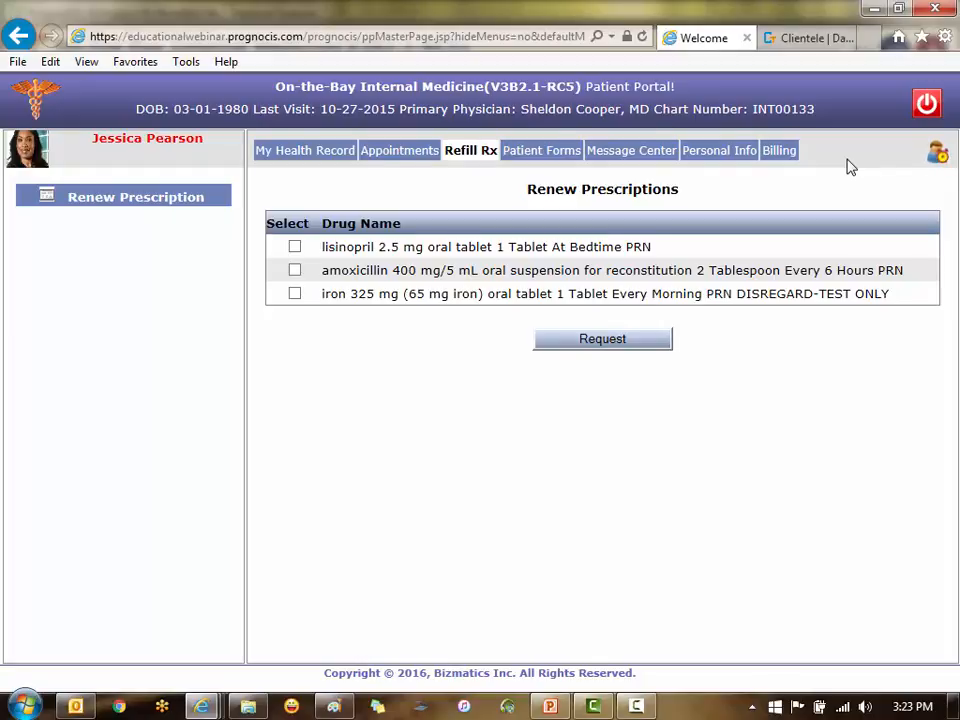
left_click(404, 151)
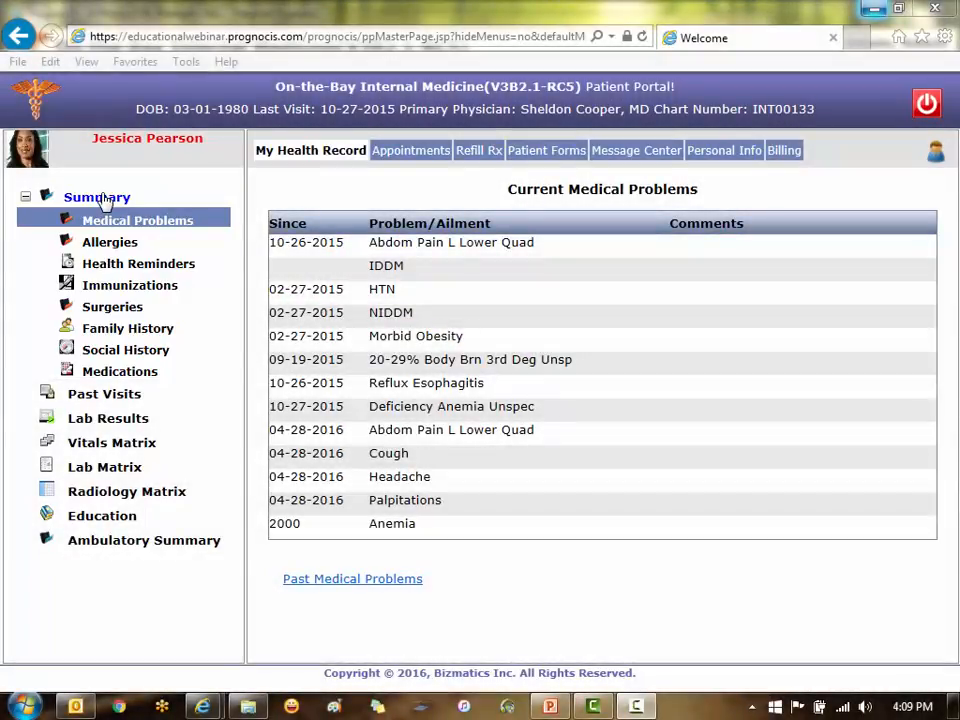
Review the allergies, health reminders, immunizations and medical problems in the patient's portal health record summary.
left_click(118, 252)
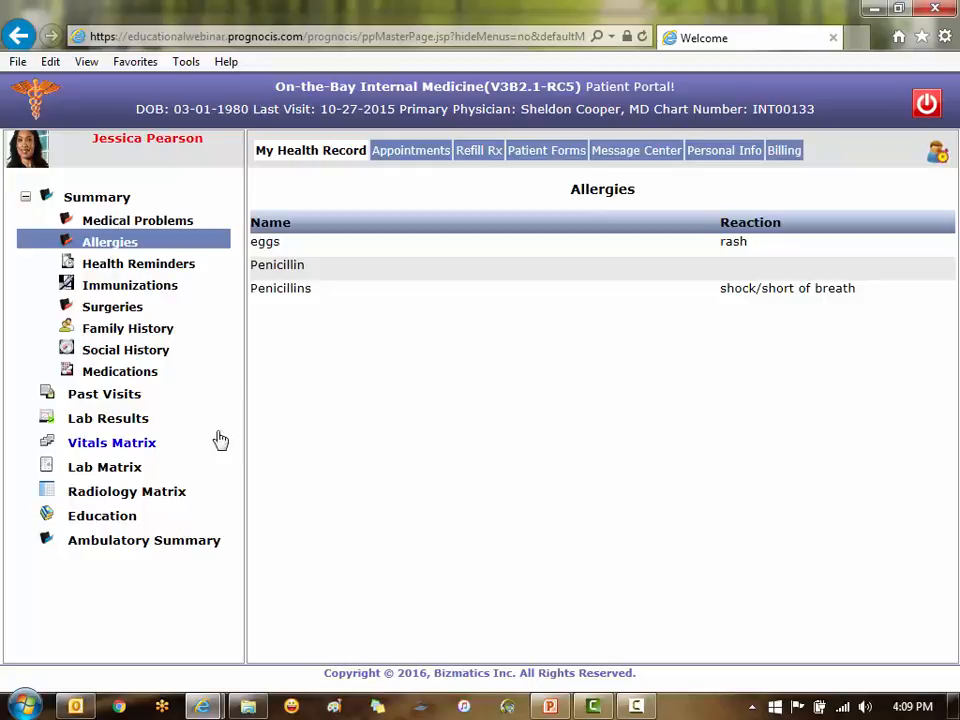
left_click(168, 267)
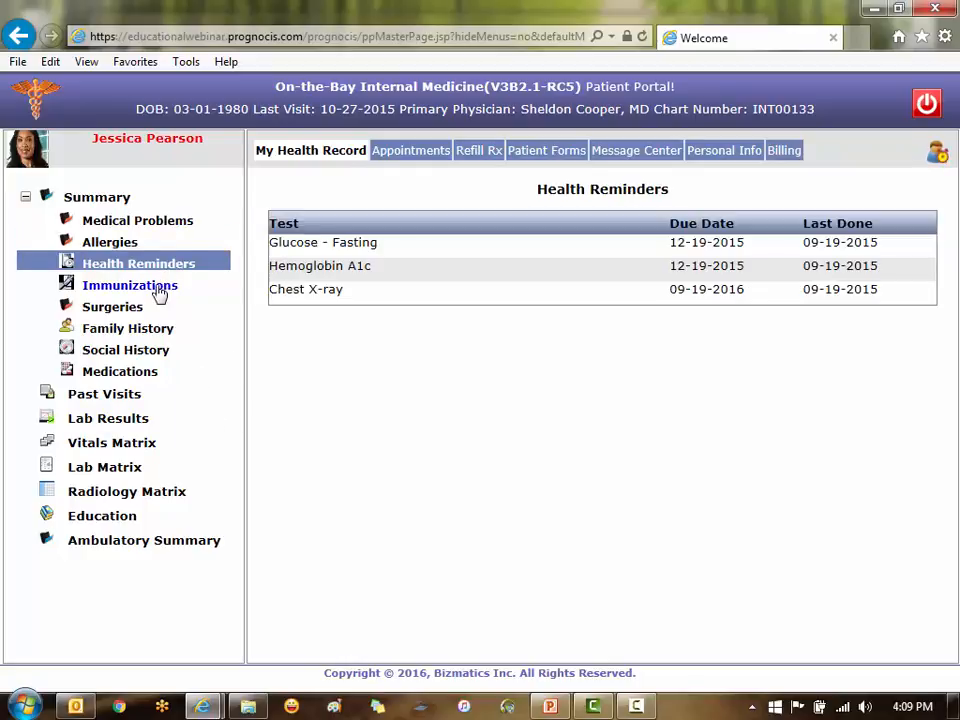
left_click(161, 290)
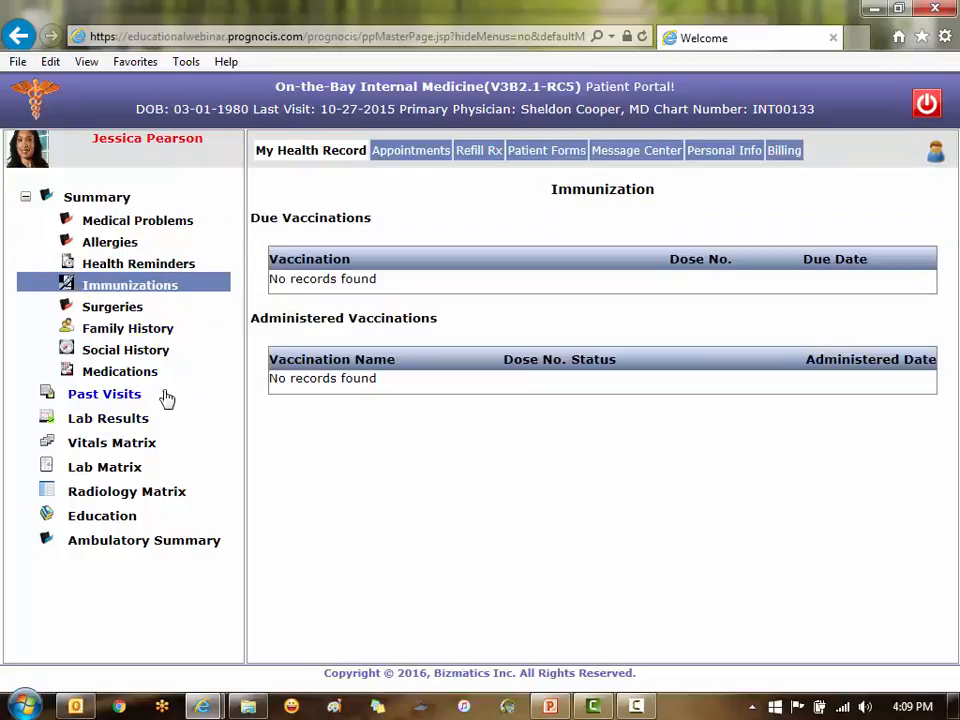
left_click(133, 222)
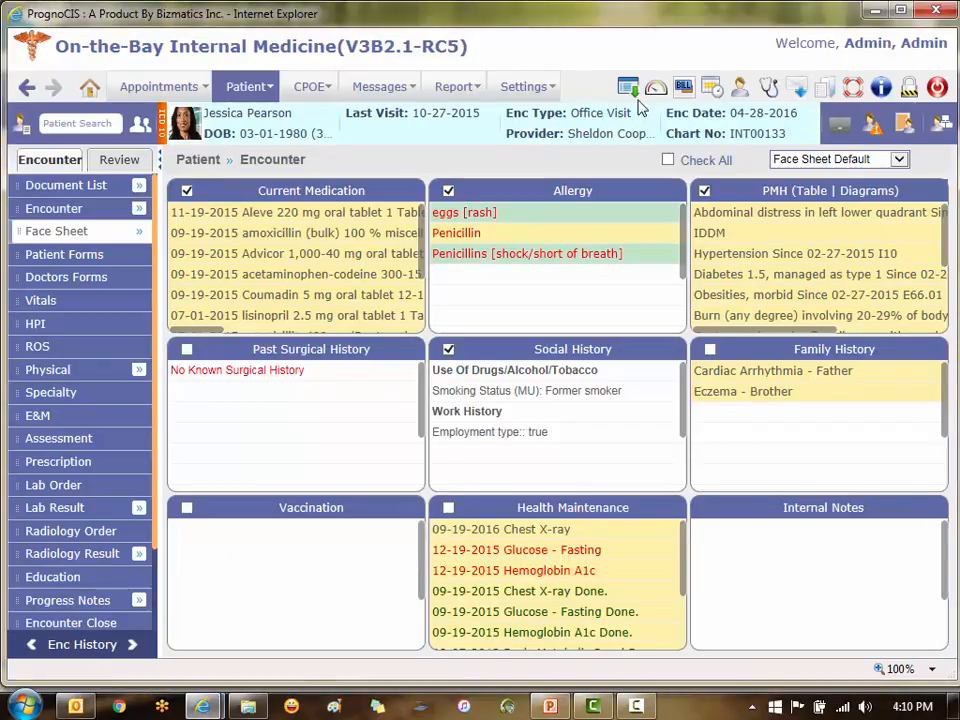
Open the admin Properties list from the configuration settings and filter it by the name "portal".
left_click(522, 86)
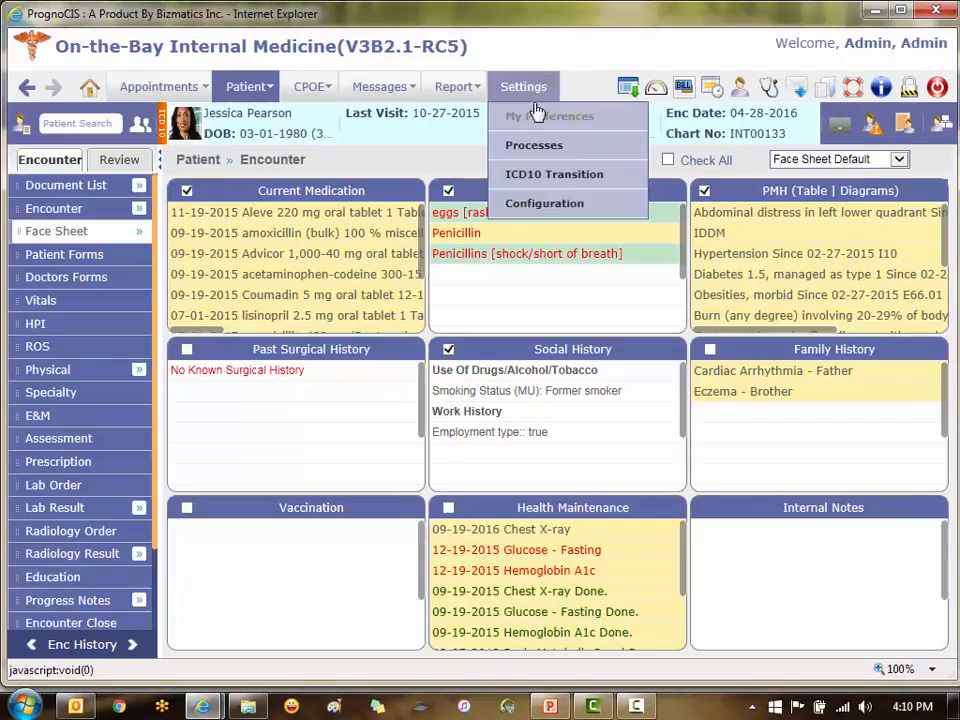
left_click(538, 206)
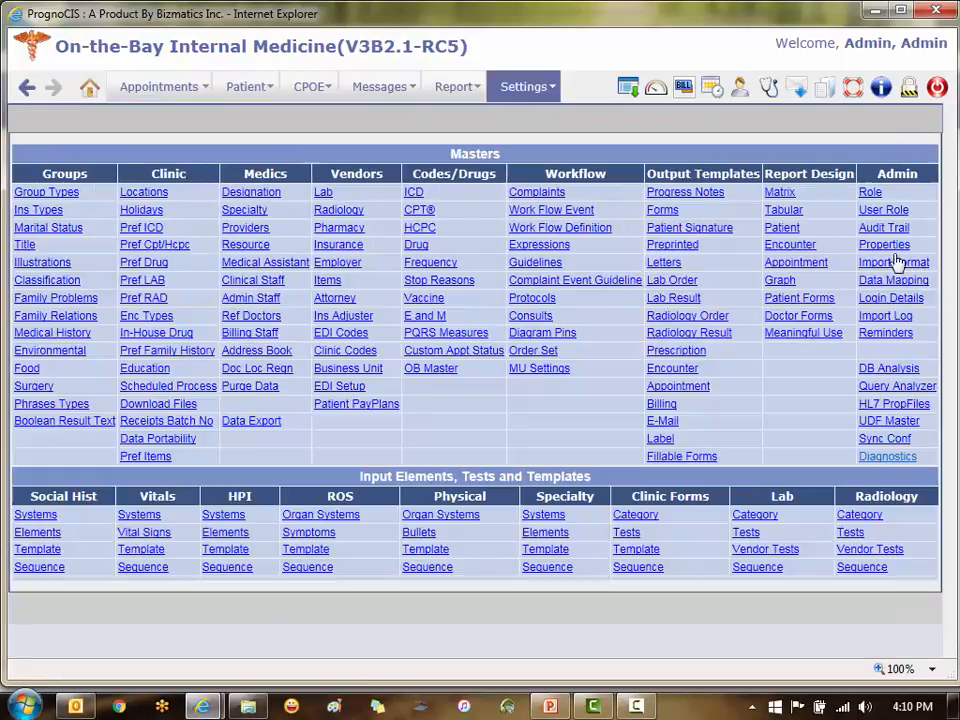
left_click(875, 248)
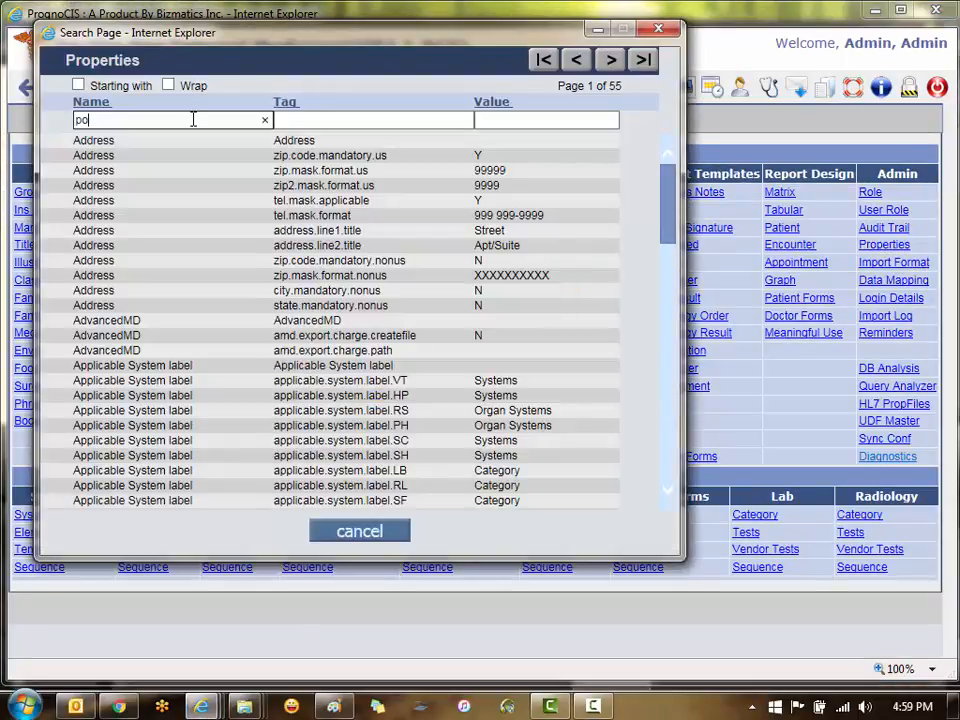
left_click(193, 119)
type("portal")
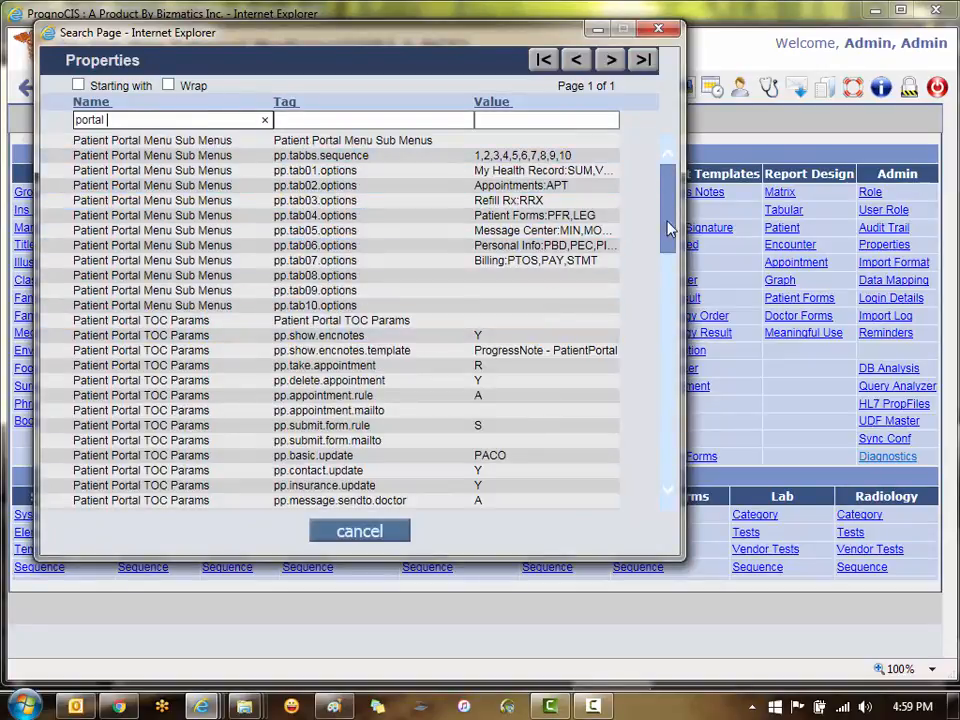
Open the Patient Portal TOC Params properties and read the help for pp.summary.submenus.
scroll(665, 312, "down", 3)
scroll(665, 312, "down", 2)
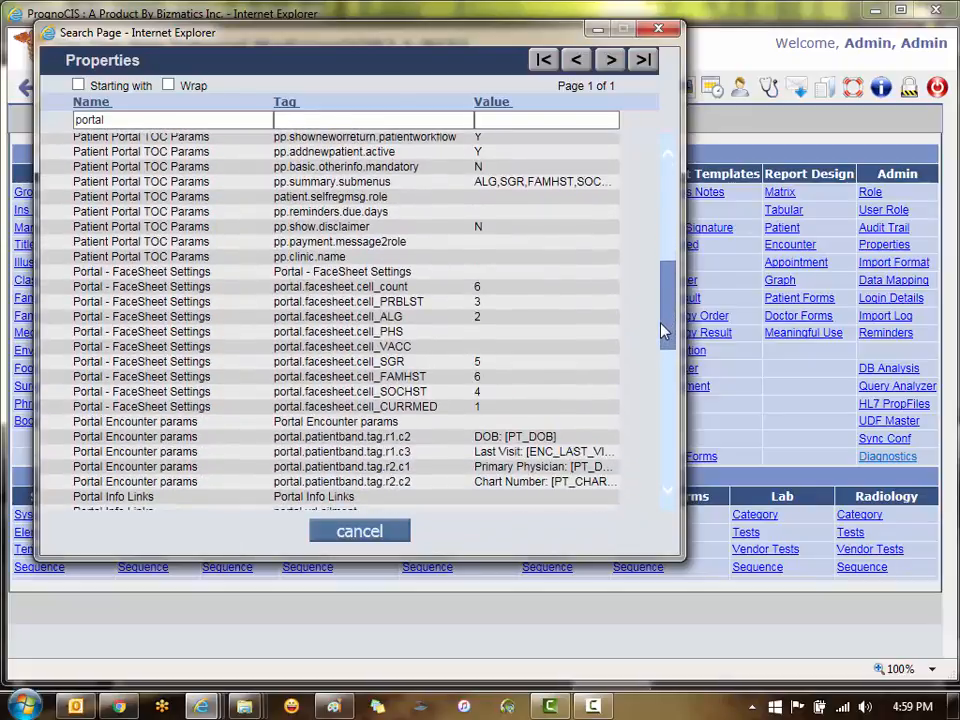
left_click(455, 182)
left_click_drag(906, 268, 894, 418)
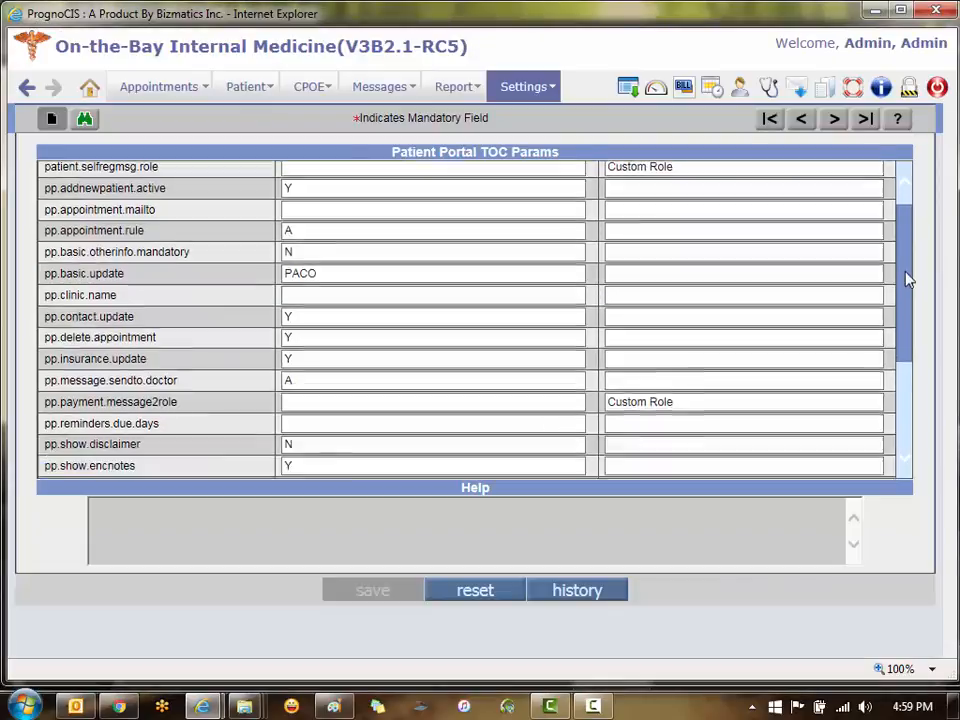
left_click(312, 403)
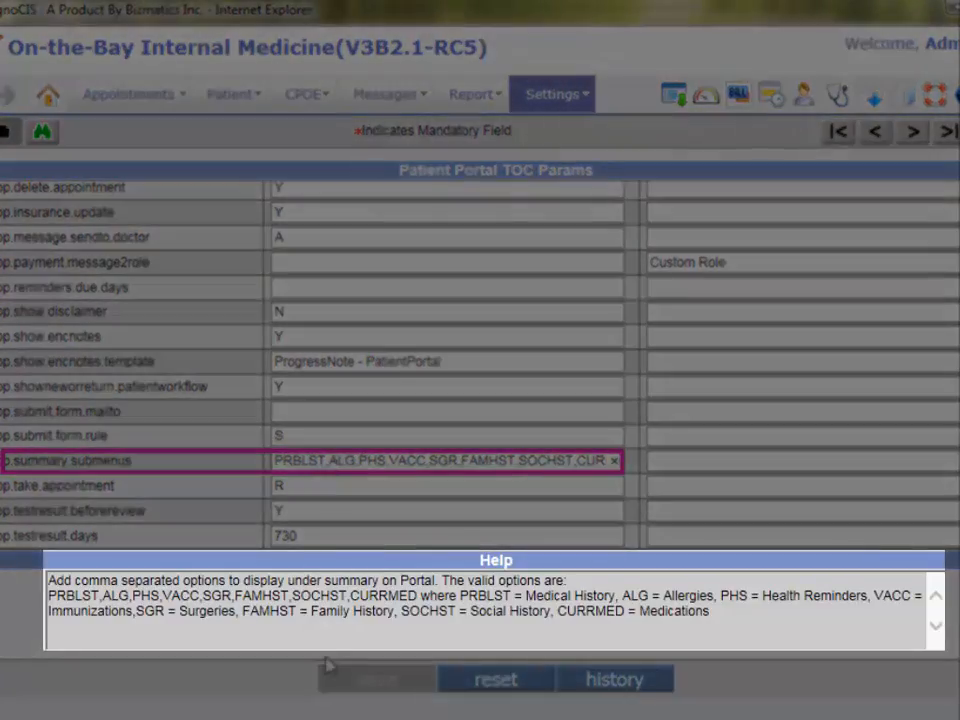
left_click(382, 632)
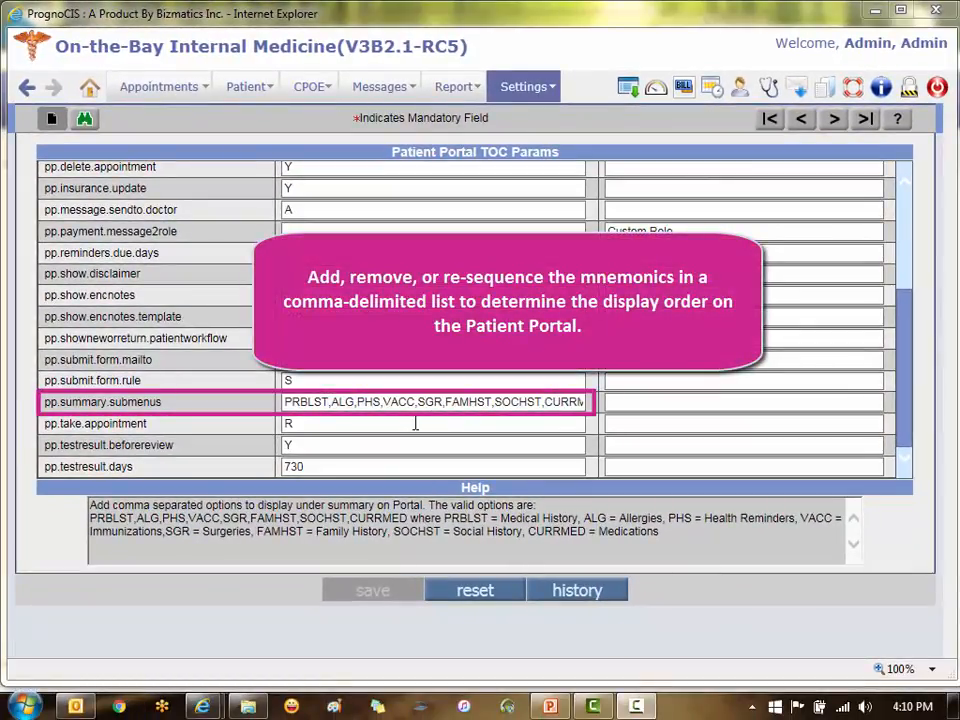
Remove PRBLST, PHS and VACC from pp.summary.submenus, leaving ALG,SGR,FAMHST,SOCHST,CURRMED, and save the properties.
left_click(287, 401)
key("Delete")
key("Delete")
key("Delete")
key("Delete")
key("Delete")
key("Delete")
key("Delete")
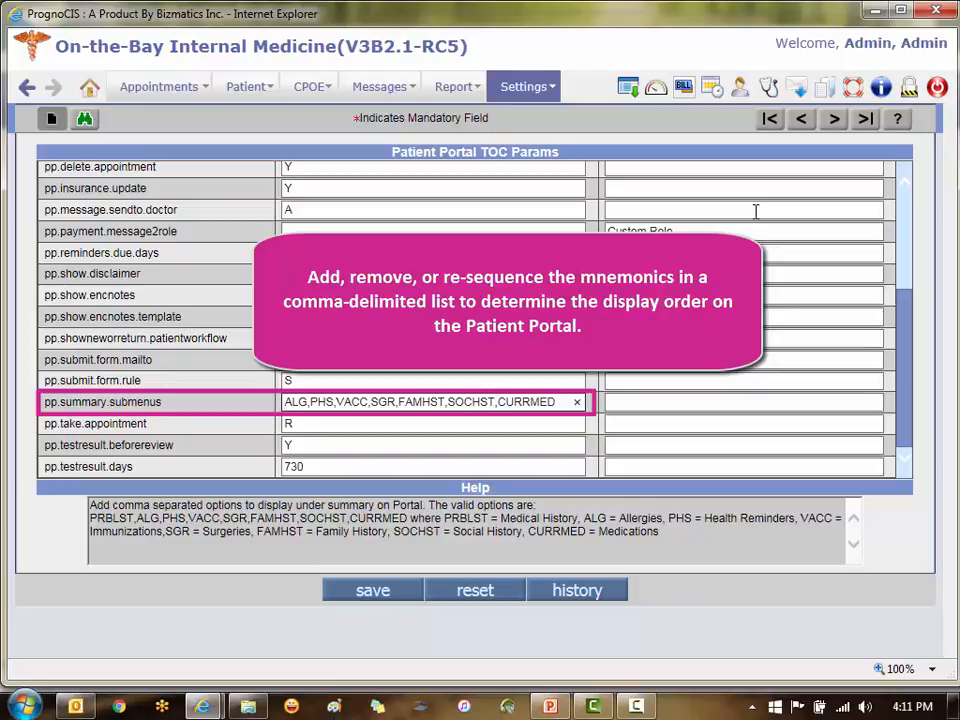
key("Delete")
key("Delete")
key("Delete")
key("Delete")
key("Delete")
key("Delete")
key("Delete")
key("Delete")
key("Delete")
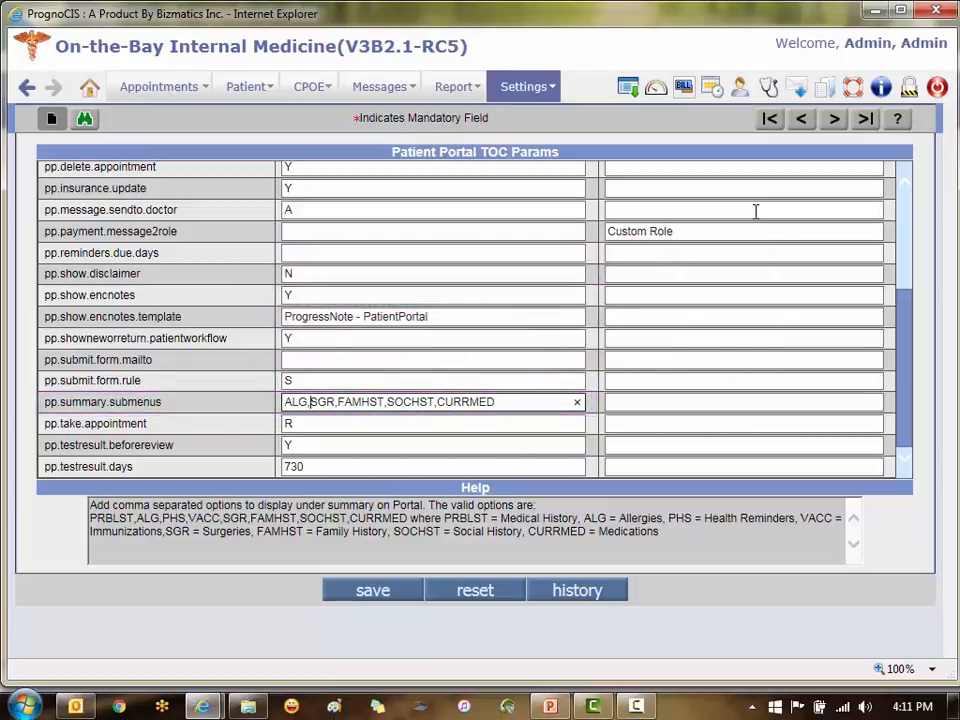
left_click(399, 602)
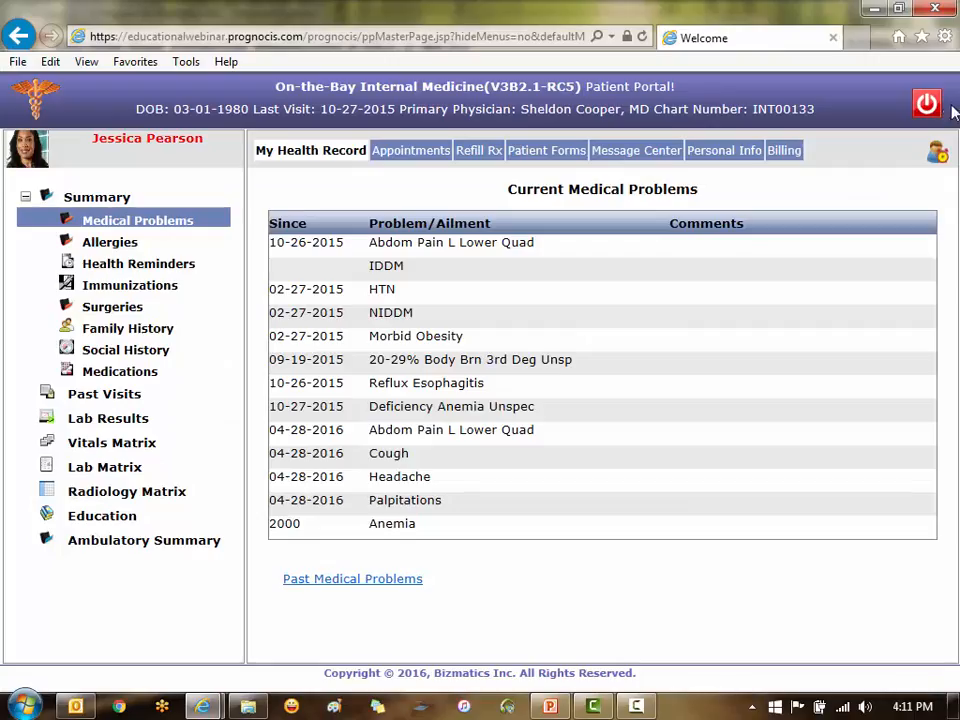
Log out of the Patient Portal and back in as the patient to reload the health record summary.
left_click(927, 103)
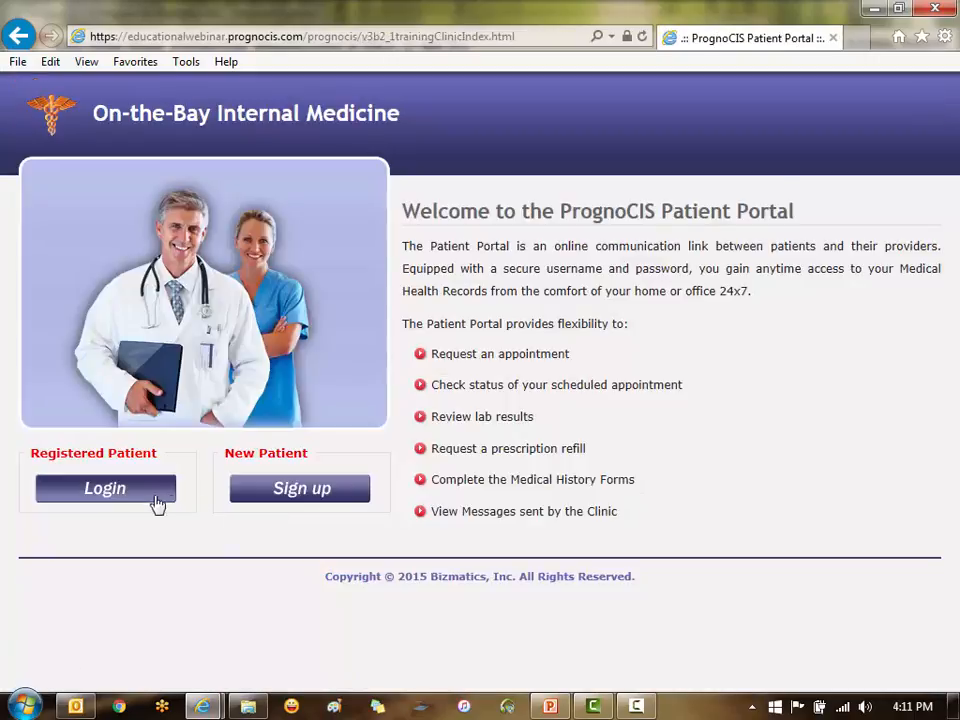
left_click(172, 490)
left_click(467, 349)
type("Jessica")
key("Down")
key("Return")
key("Return")
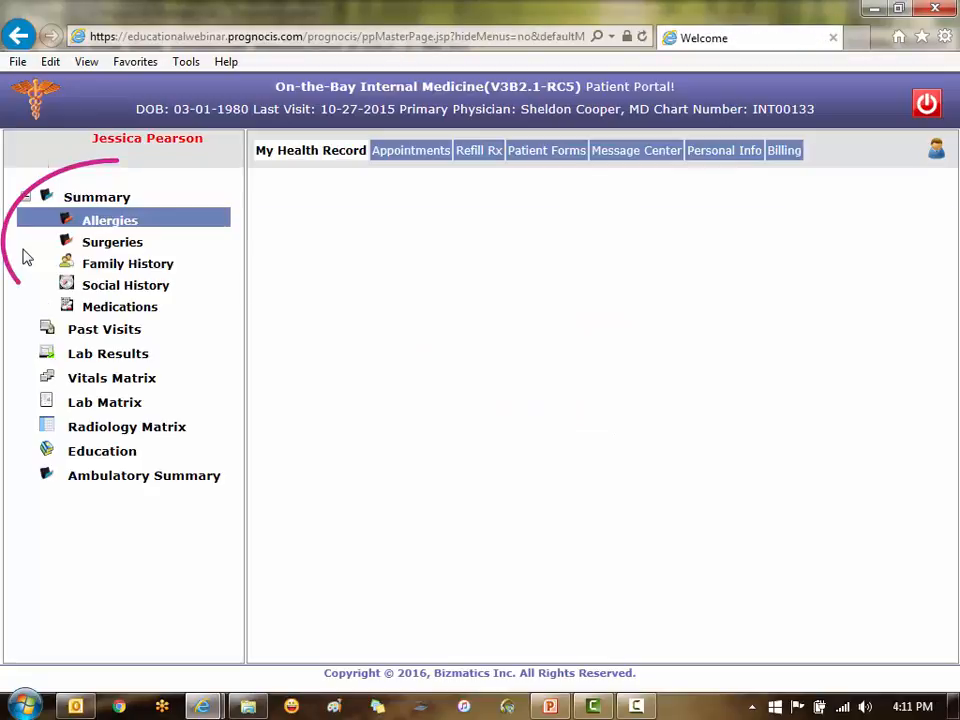
Check the Surgeries, Family History and Medications sections in the patient's portal health record summary.
left_click(158, 248)
left_click(184, 270)
left_click(182, 309)
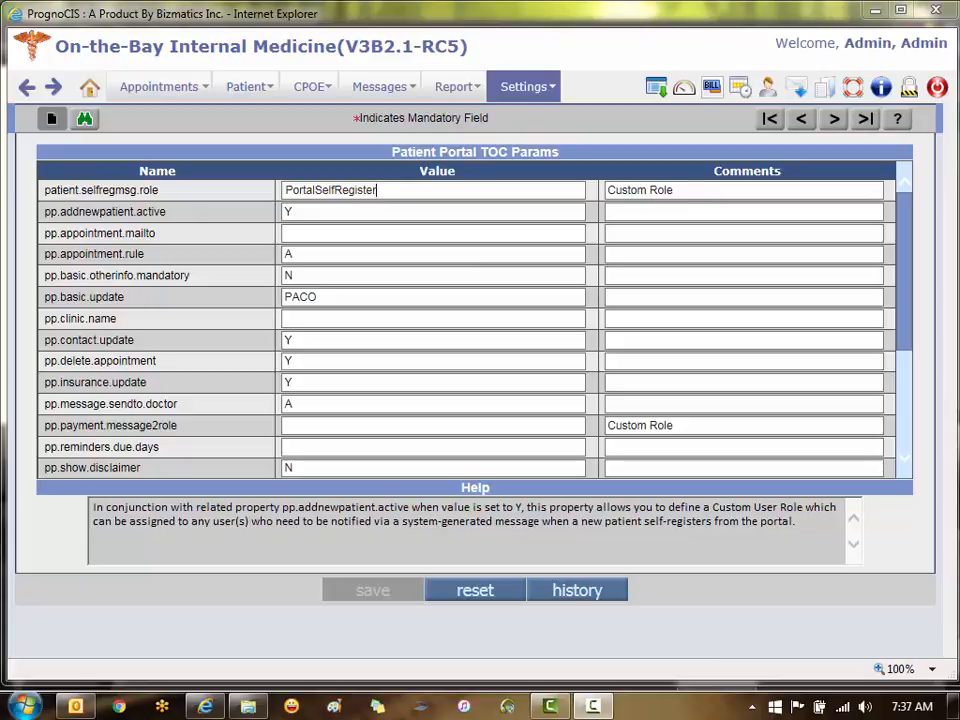
Review the self-registration properties pp.addnewpatient.active and patient.selfregmsg.role, and the appointment property pp.take.appointment.
left_click(293, 212)
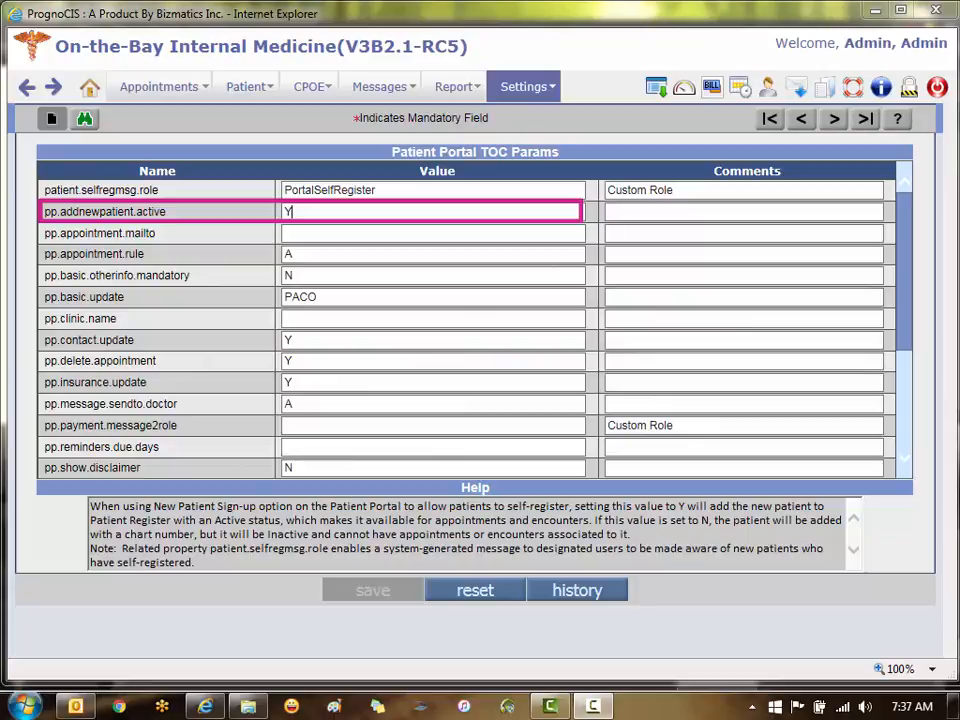
left_click(378, 190)
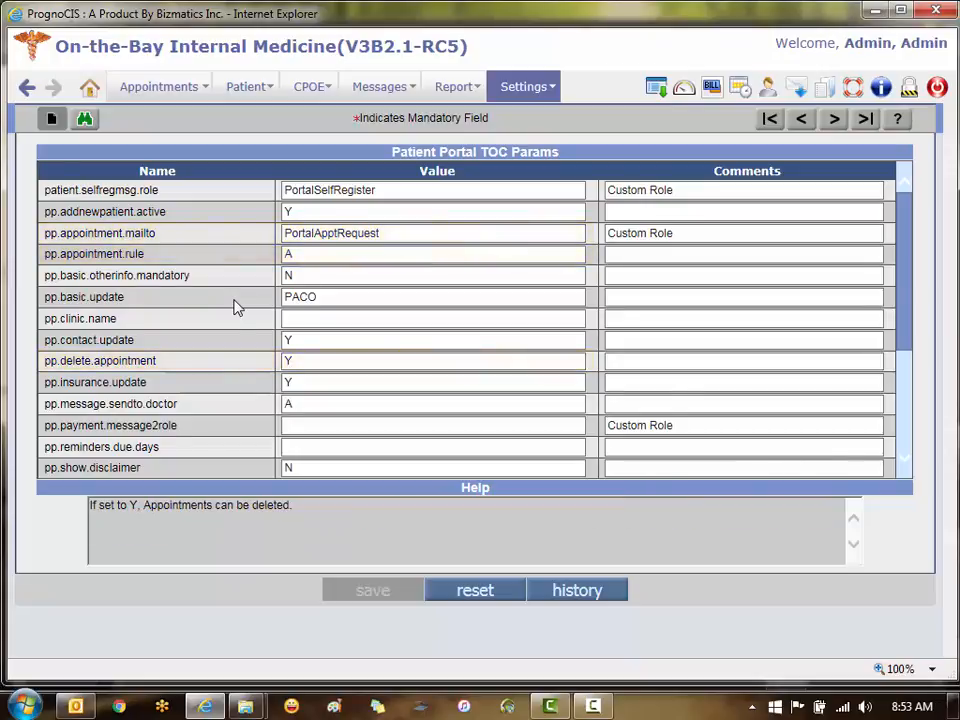
scroll(237, 307, "down", 3)
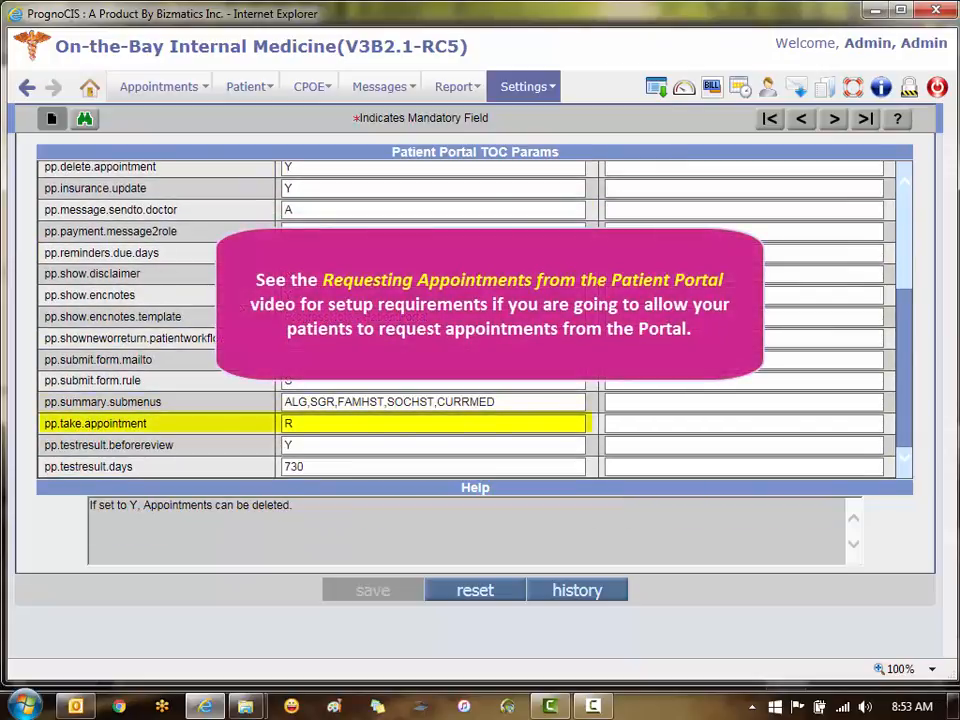
left_click(300, 424)
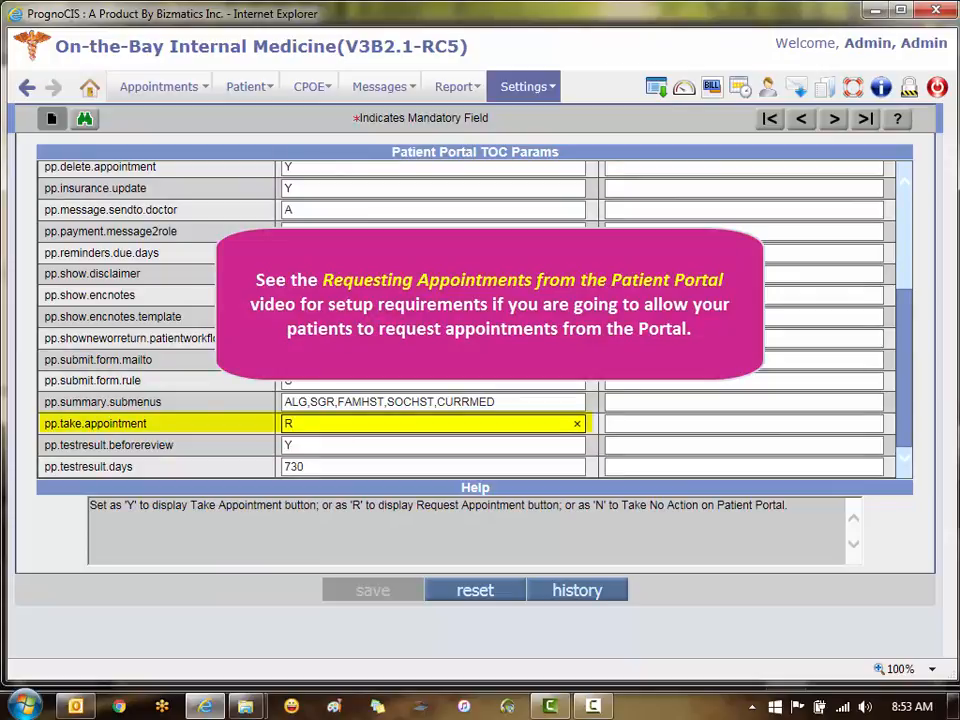
scroll(237, 308, "up", 5)
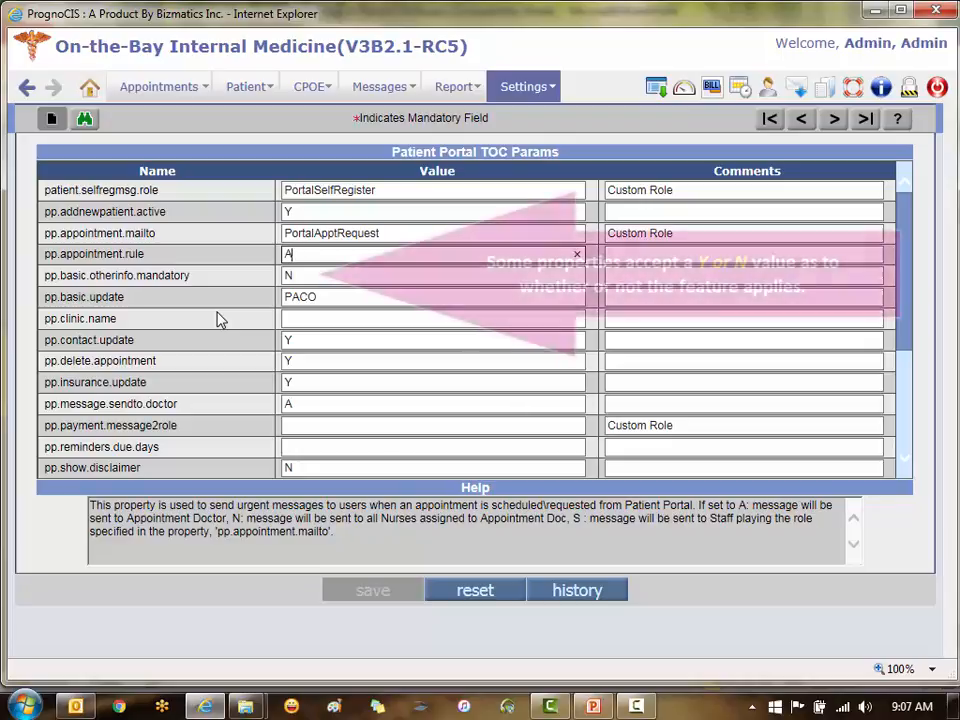
Review the help for the personal information properties pp.basic.otherinfo.mandatory and pp.basic.update, and for pp.insurance.update.
key("Tab")
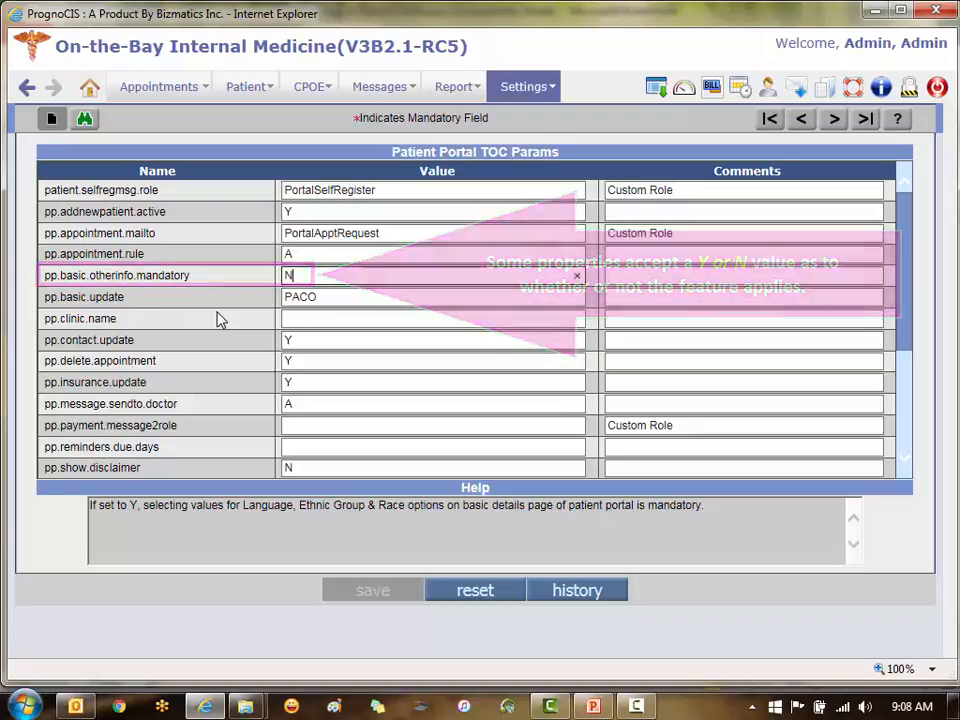
key("Tab")
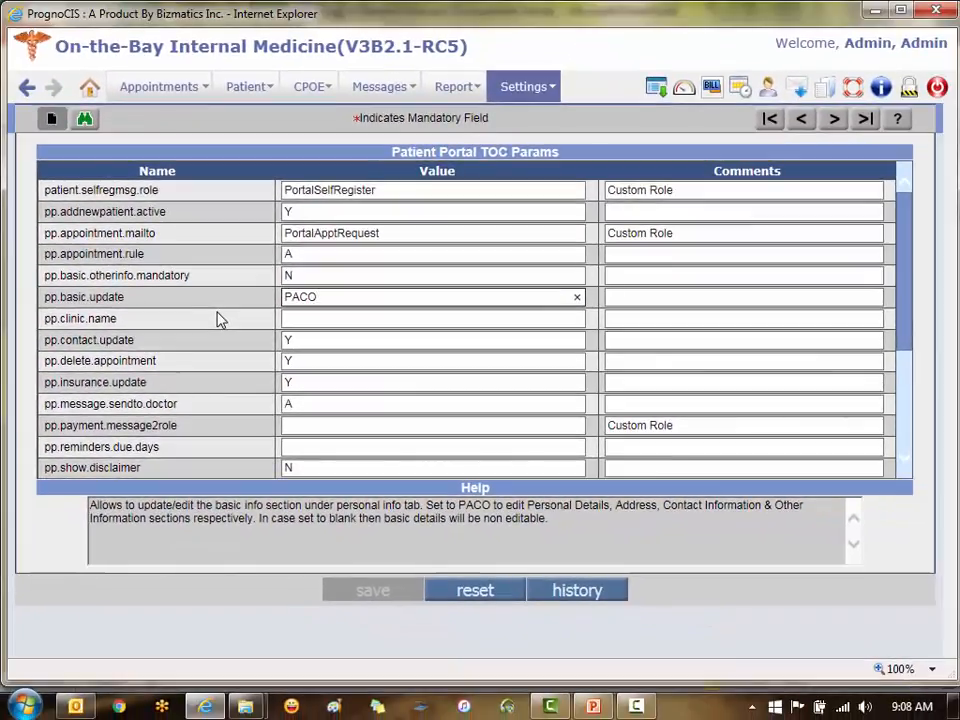
left_click(220, 319)
scroll(220, 319, "down", 2)
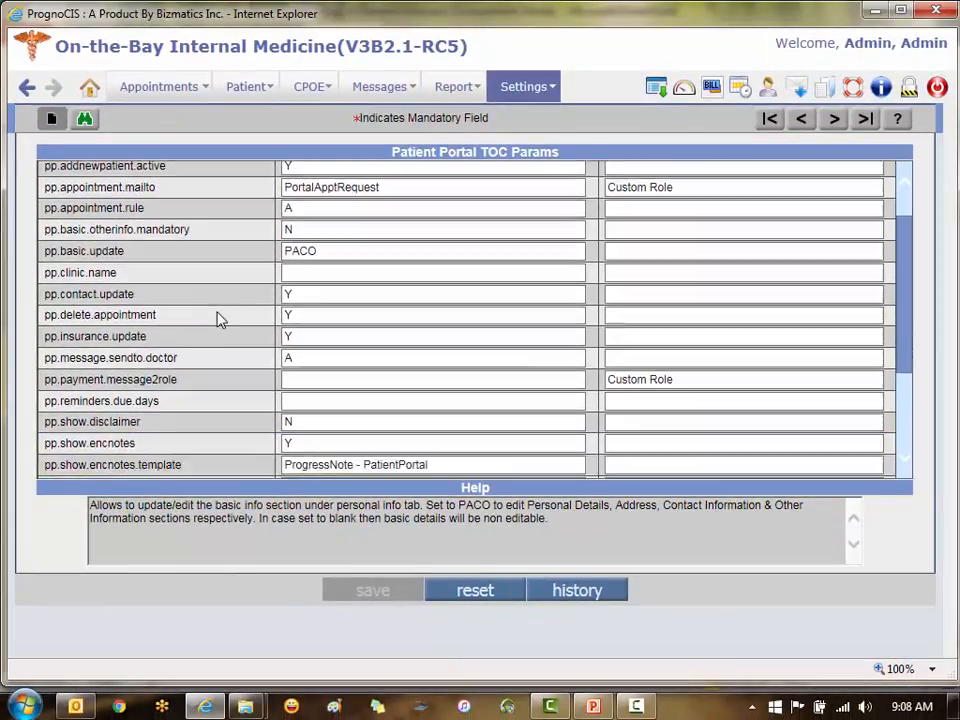
scroll(220, 319, "down", 1)
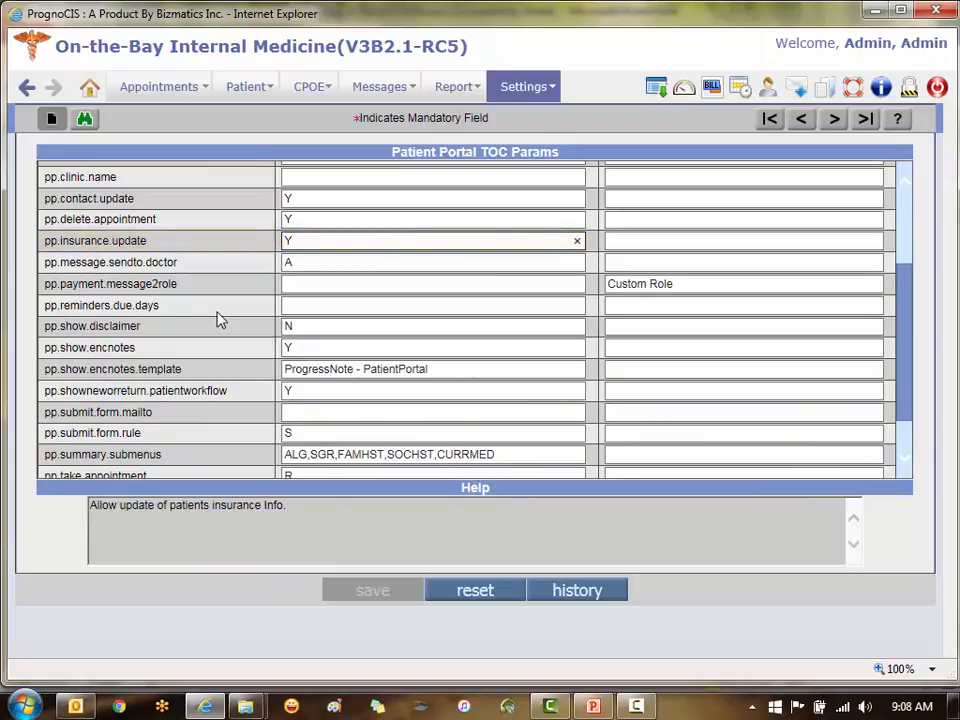
key("Tab")
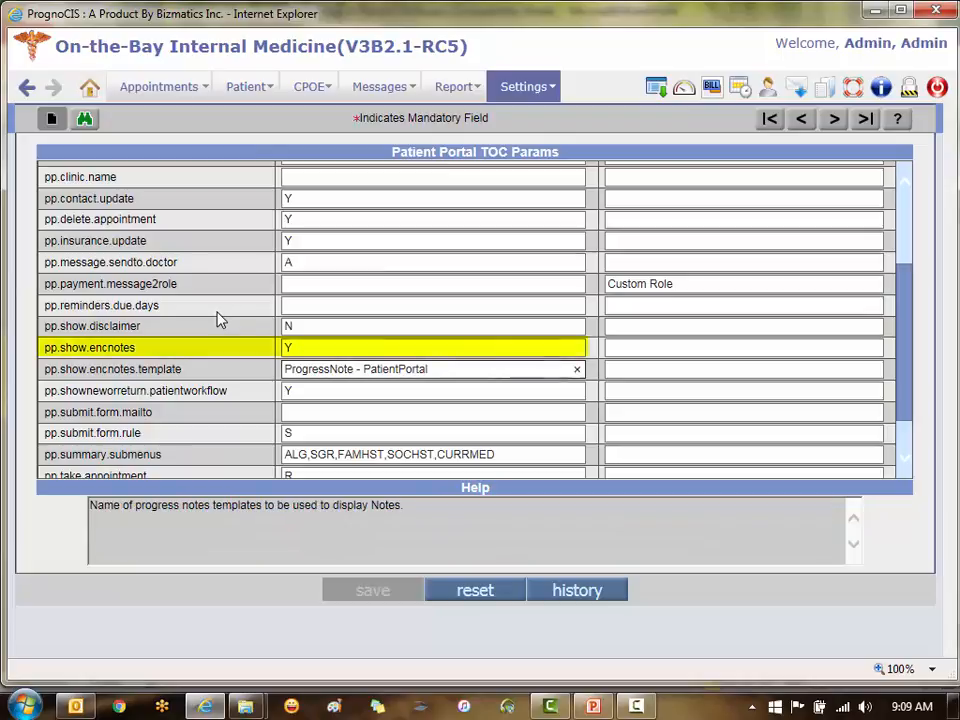
Review the help for the encounter notes property pp.show.encnotes and the patient workflow property pp.showneworreturn.patientworkflow.
key("Up")
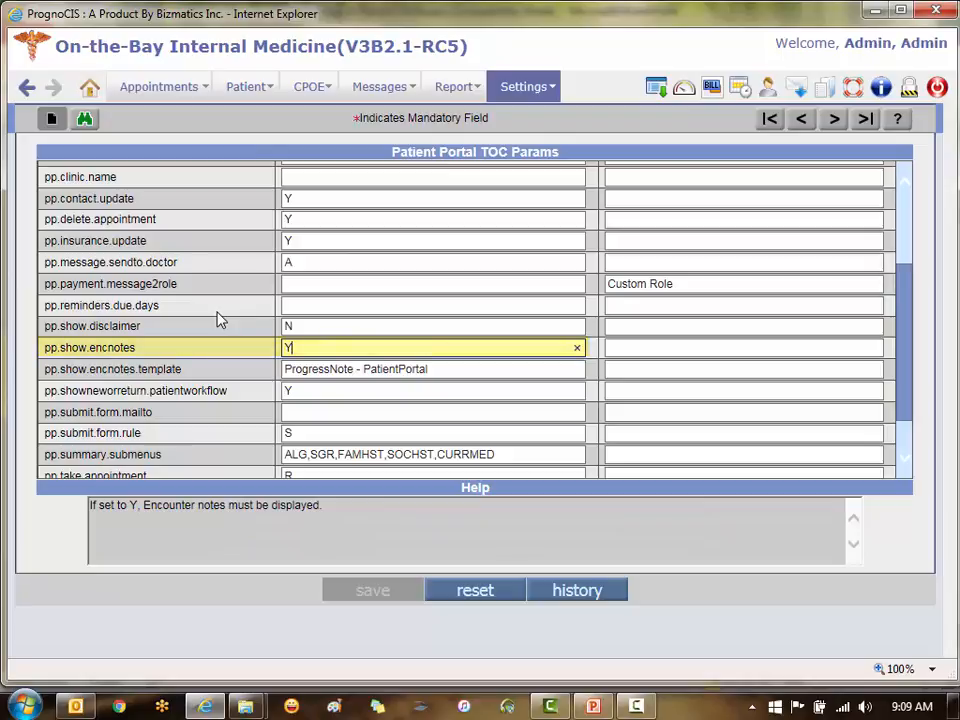
key("Down")
key("Down")
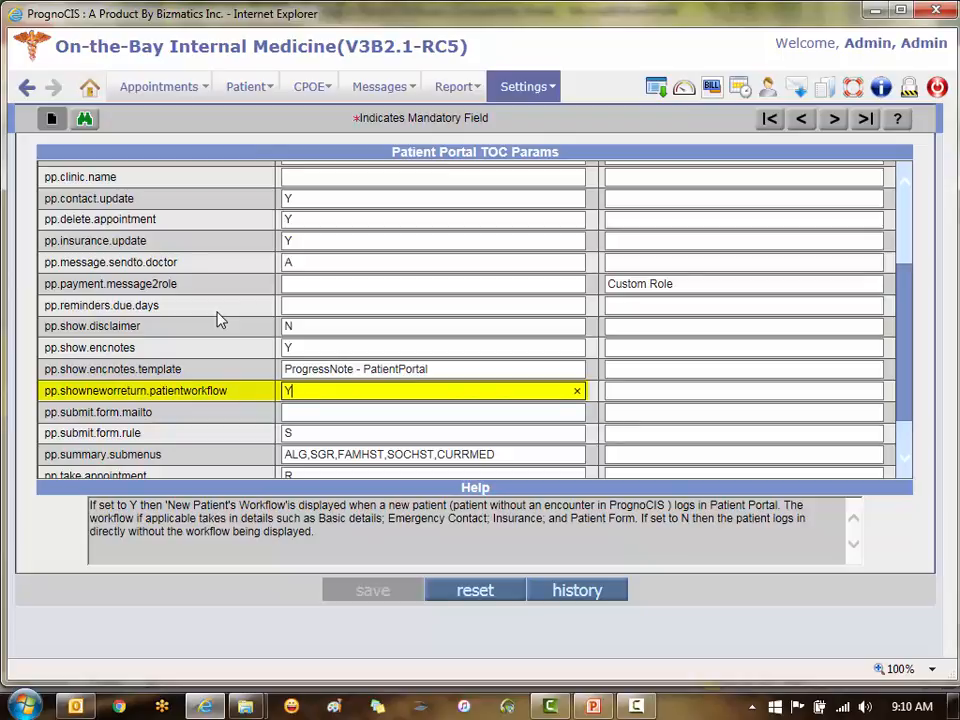
Review the form notification properties pp.submit.form.mailto and pp.submit.form.rule, and the test result property pp.testresult.days.
key("Tab")
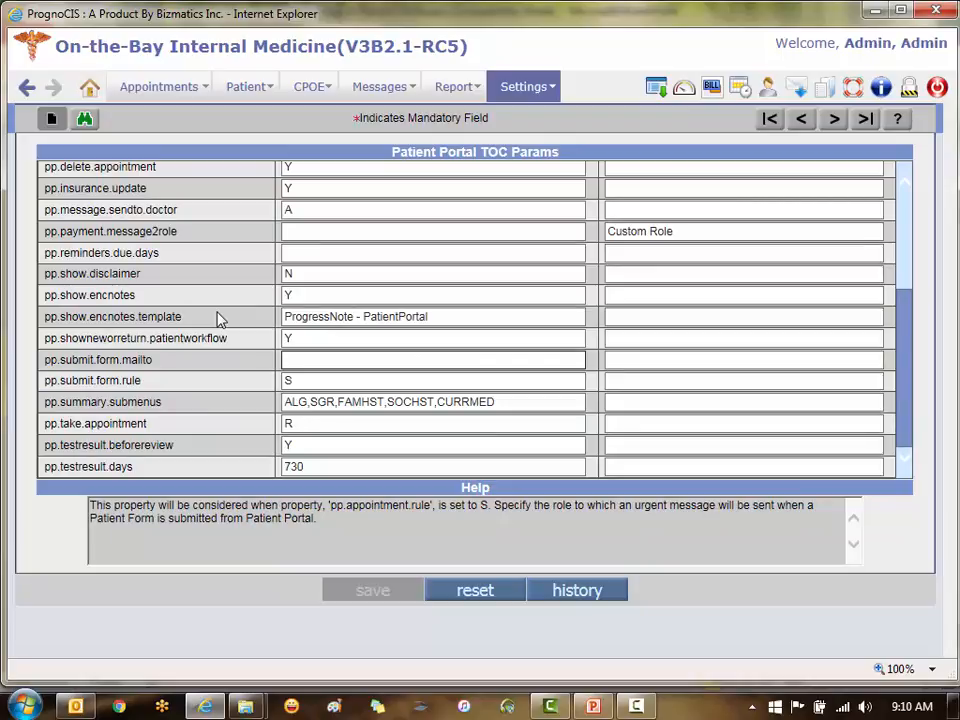
key("Tab")
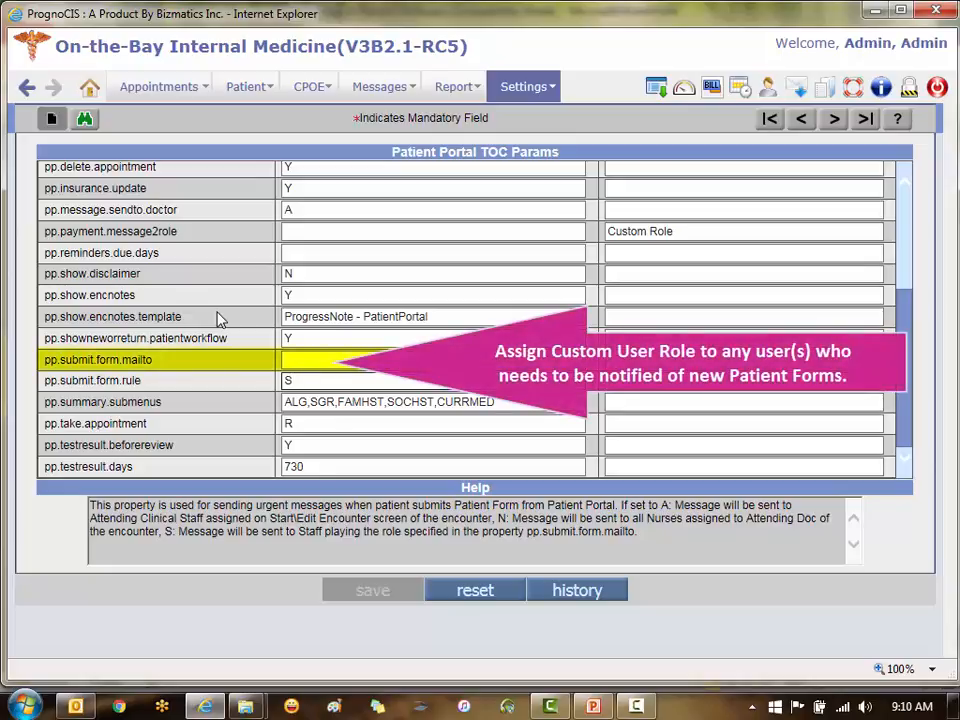
key("shift+Tab")
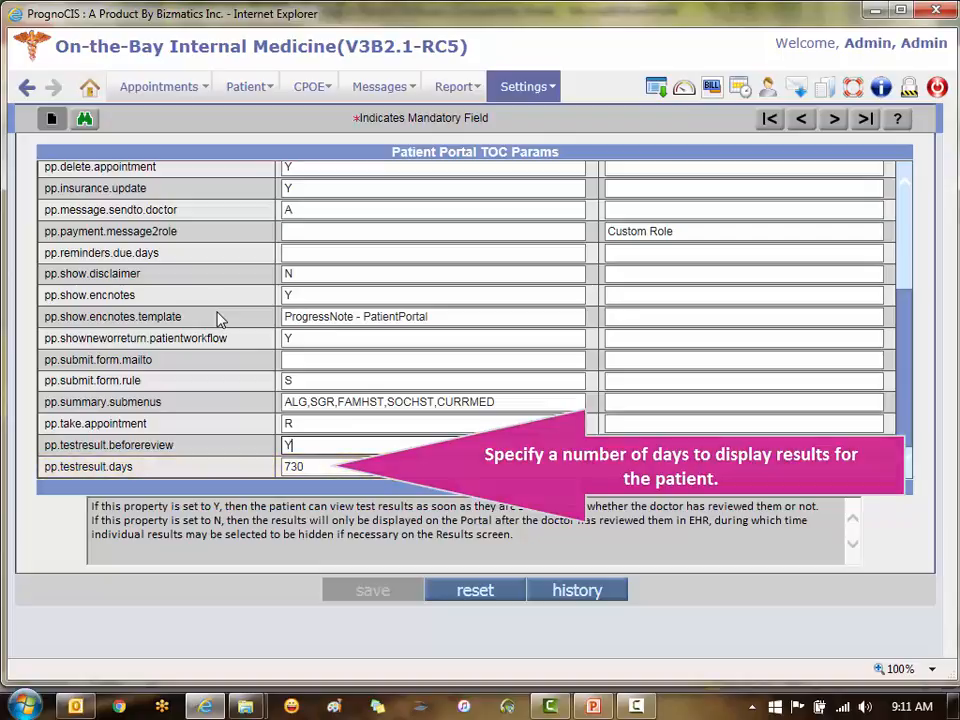
key("Tab")
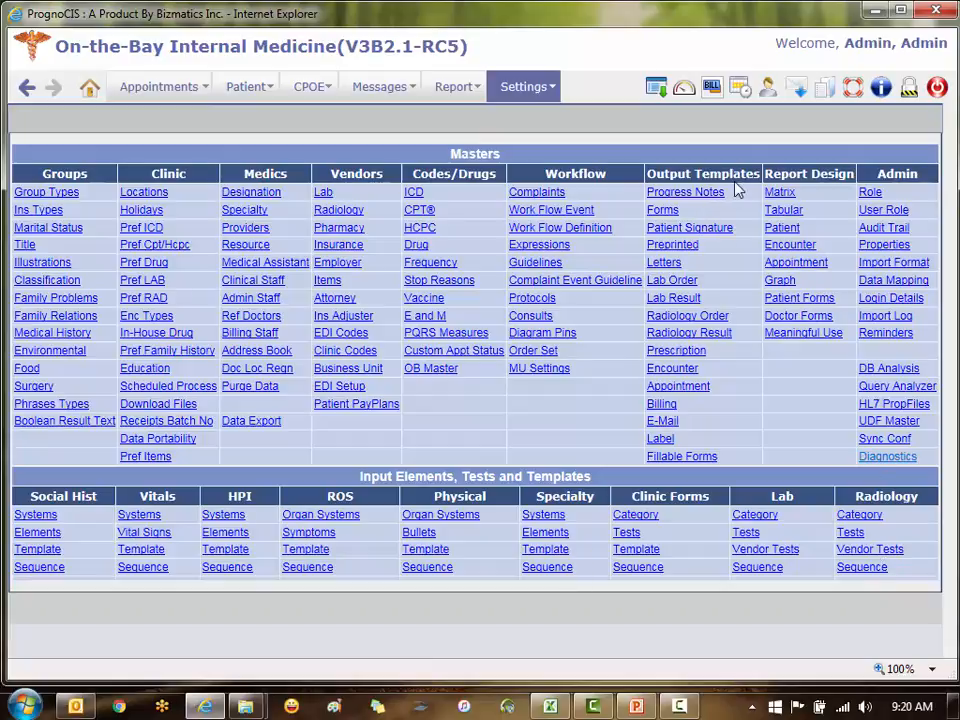
Open the e-mail output templates and select the "Login Email For Patient (From Registration)" template.
left_click(668, 428)
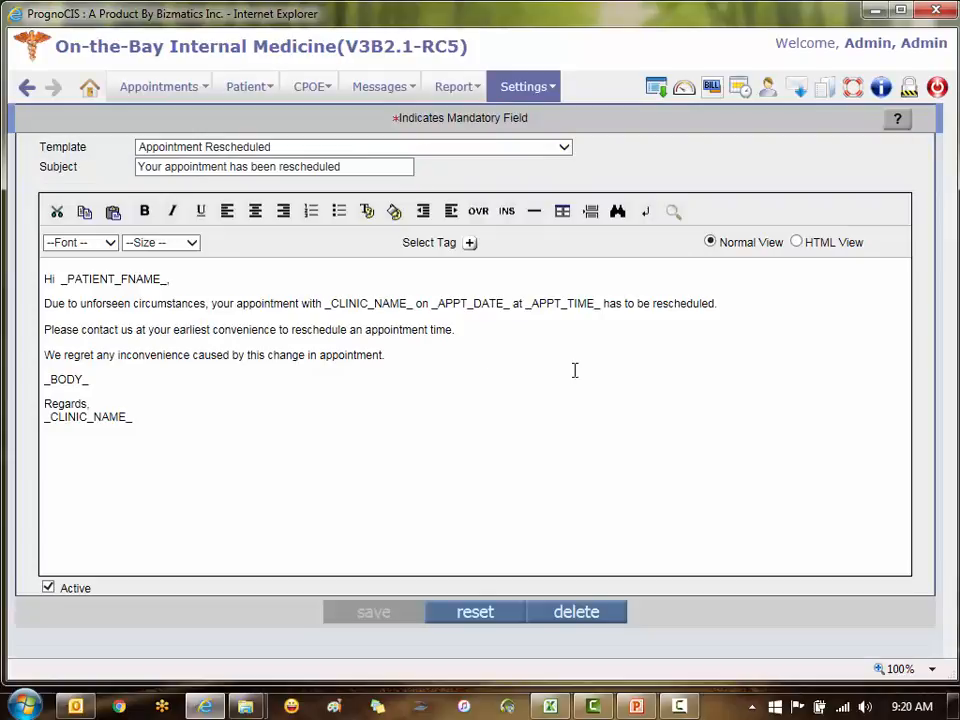
left_click(564, 148)
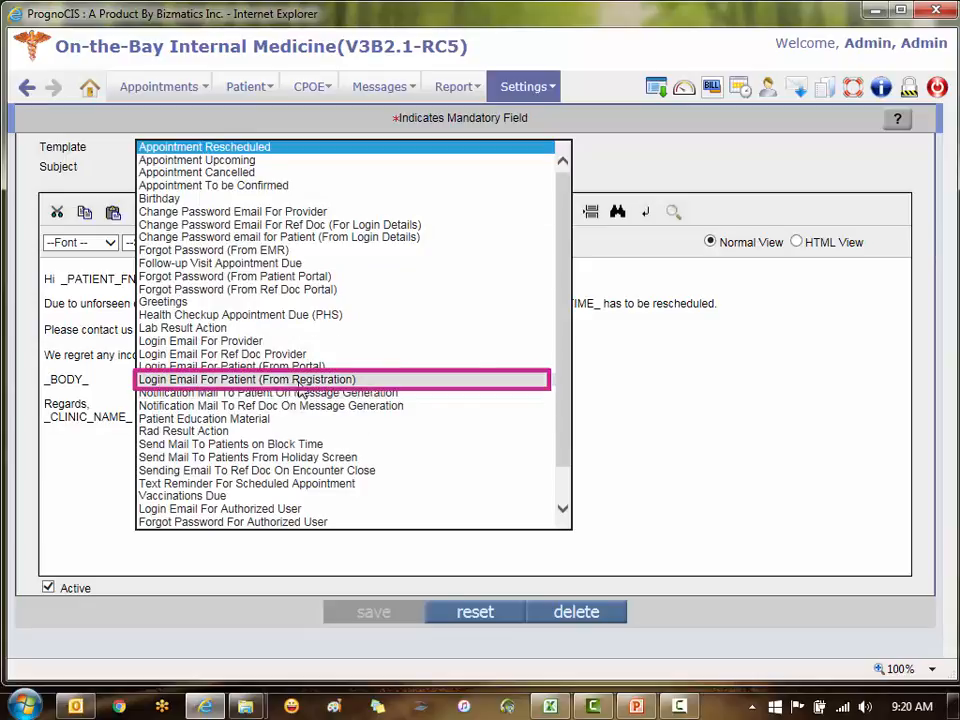
left_click(354, 380)
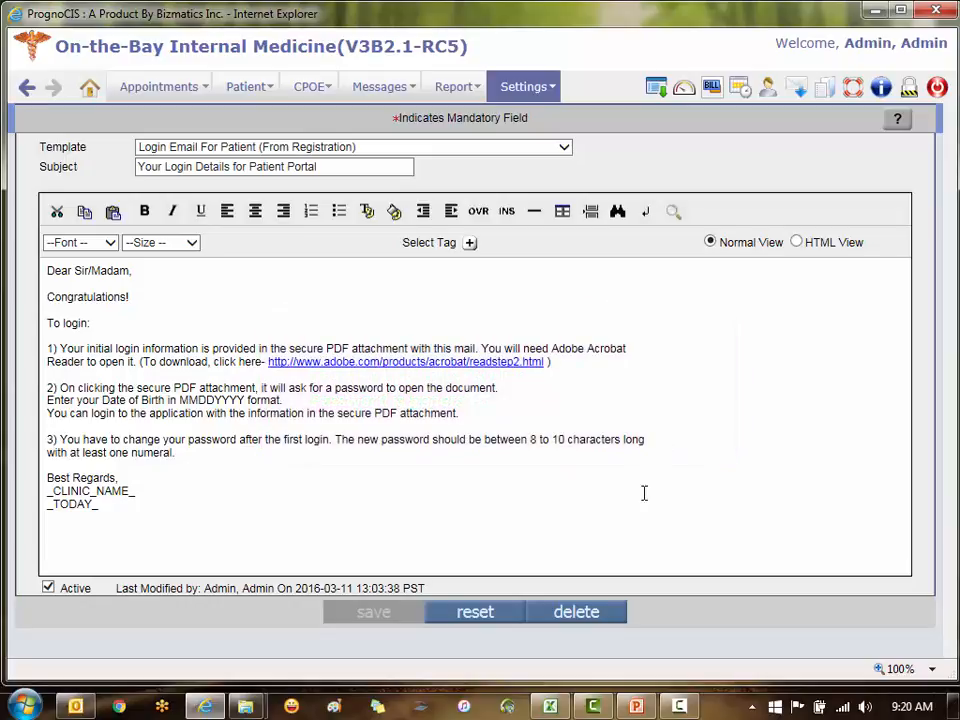
Paste the paragraph with the Patient Portal web address and access instructions below item 3 of the login email, remove the extra blank line, and save.
left_click(97, 466)
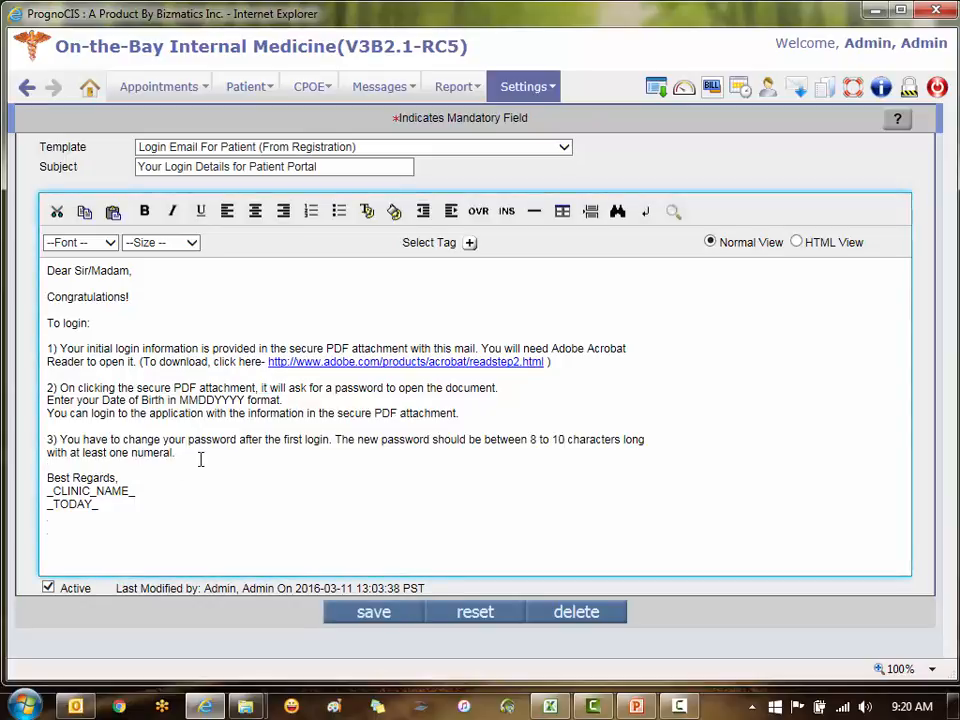
key("Return")
key("Return")
key("Return")
key("ctrl+v")
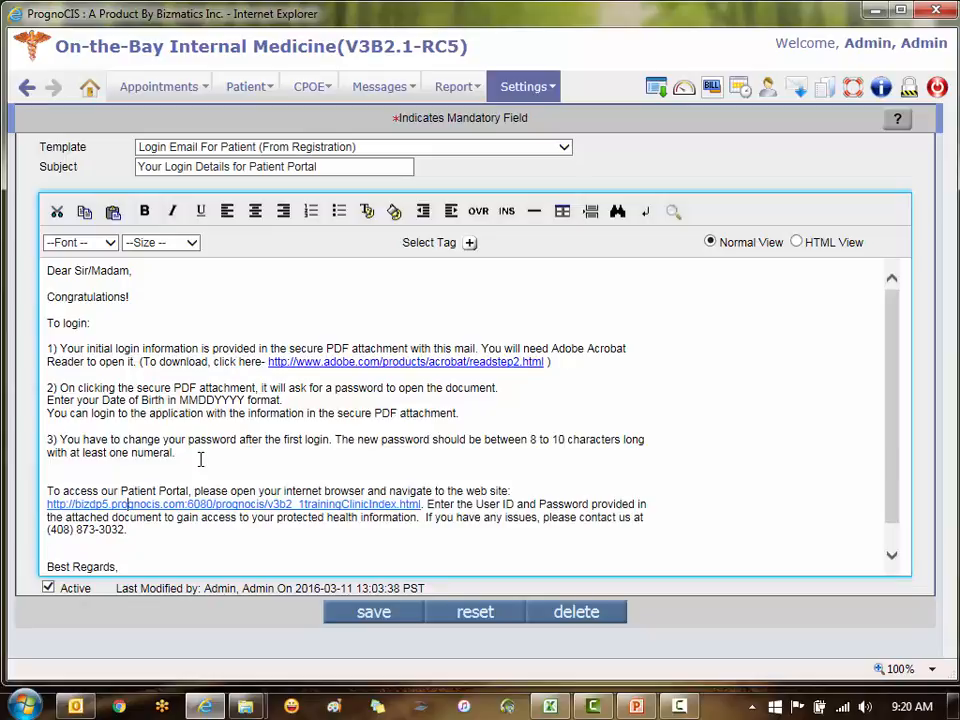
key("BackSpace")
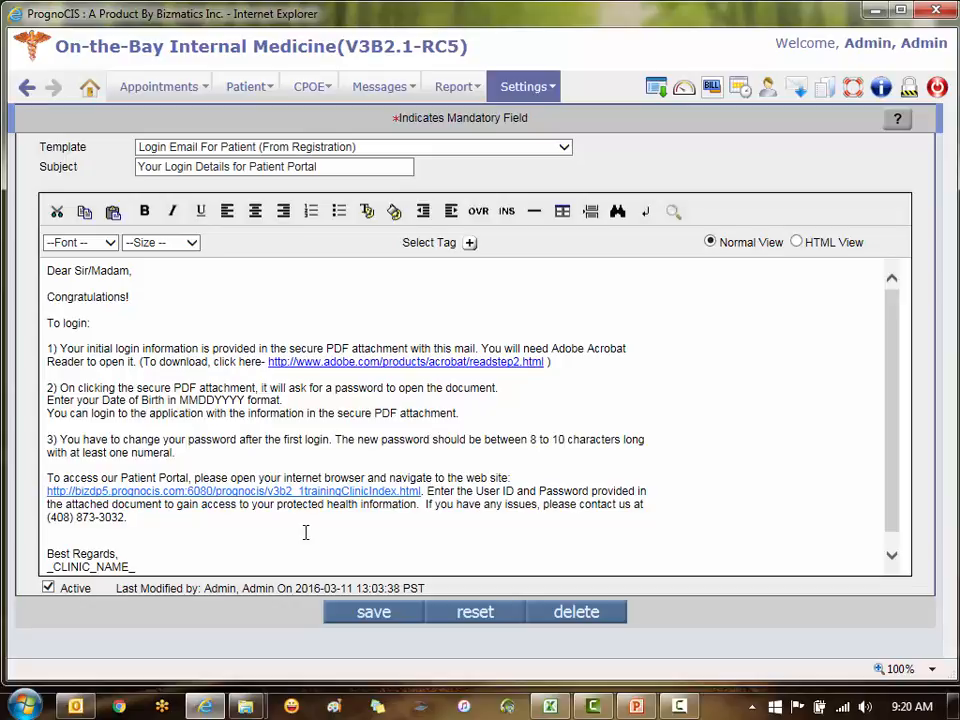
left_click(414, 612)
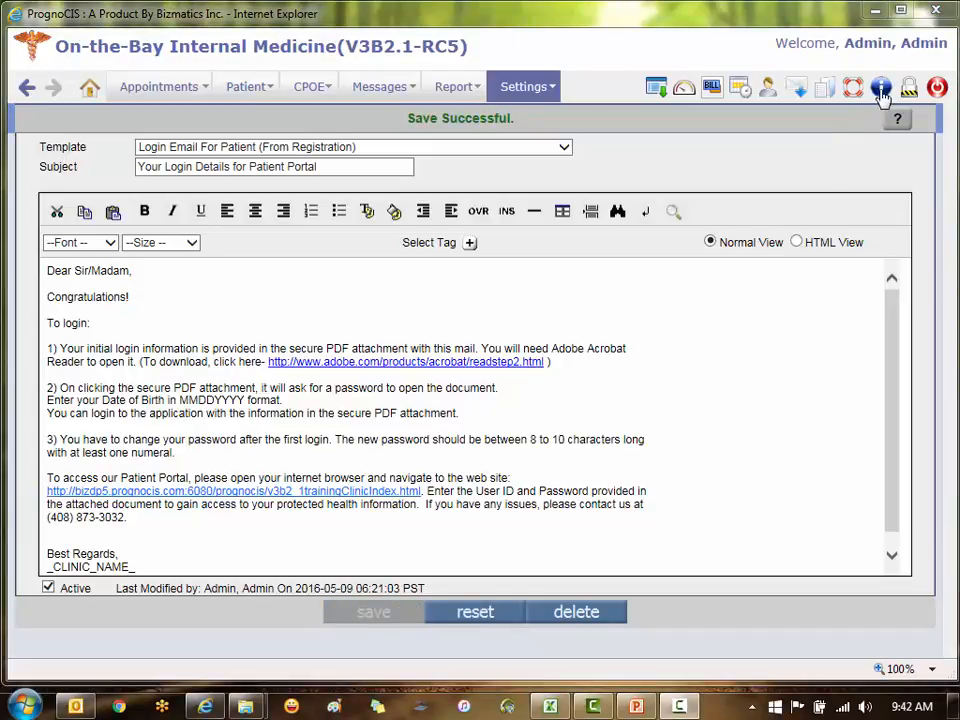
Display the copyable Patient Portal link from the PrognoCIS product information, and dismiss the link prompt.
left_click(881, 91)
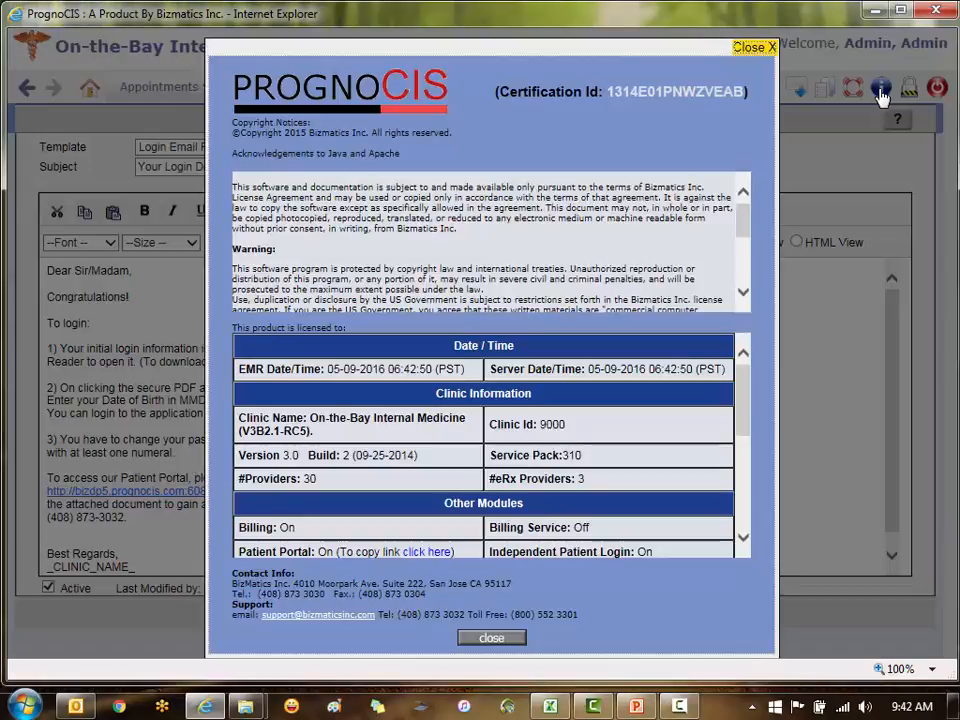
left_click(427, 552)
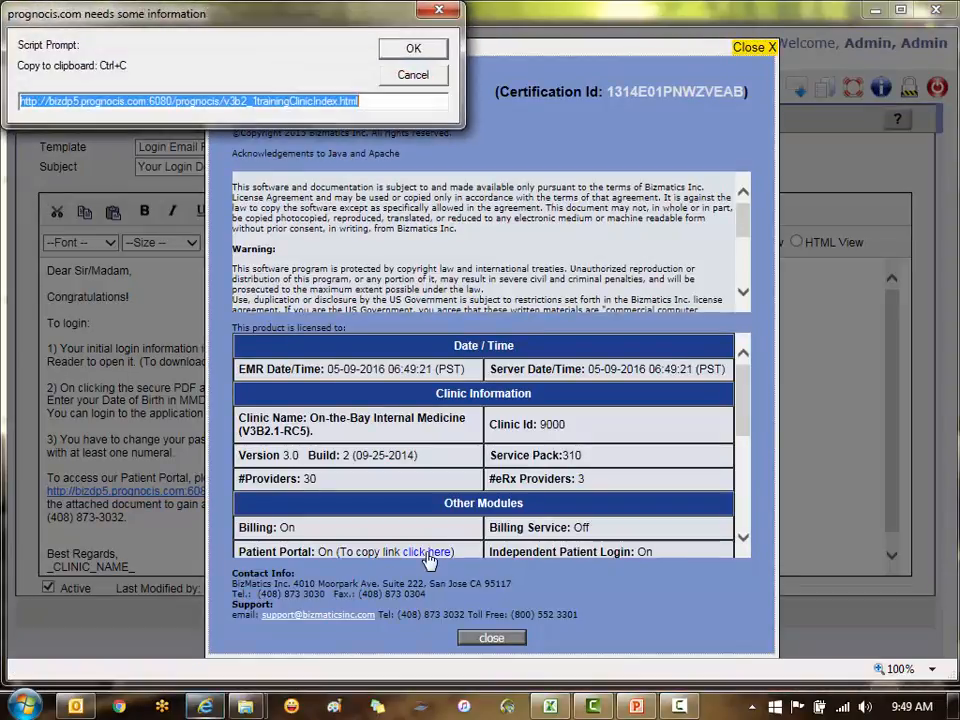
left_click(413, 49)
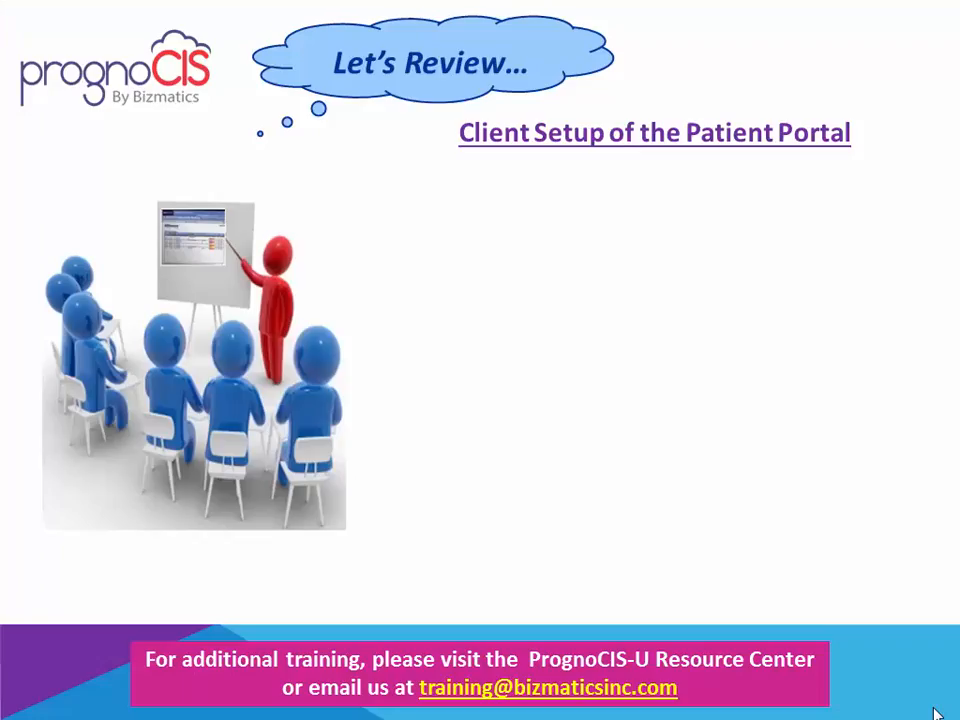